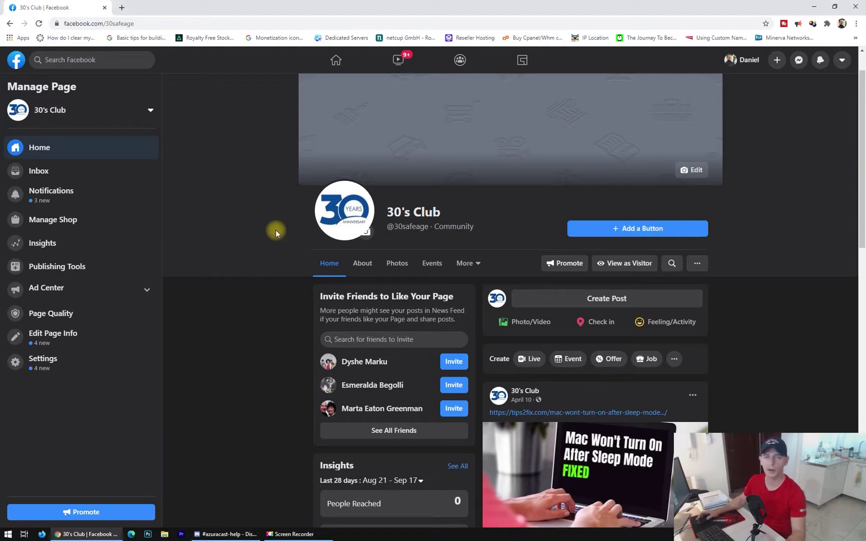
Search for 'obs' in a new Chrome tab and open the official obsproject.com site.
scroll(652, 320, up, 1)
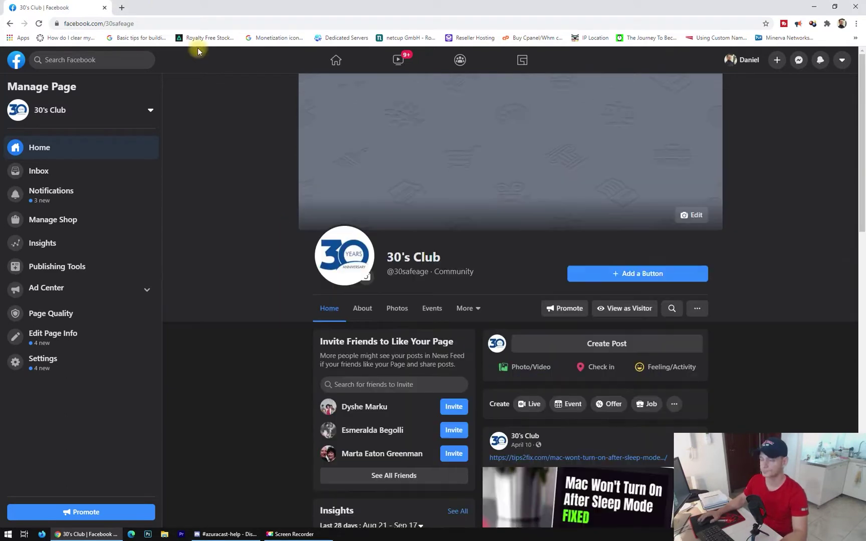
click(121, 6)
click(173, 25)
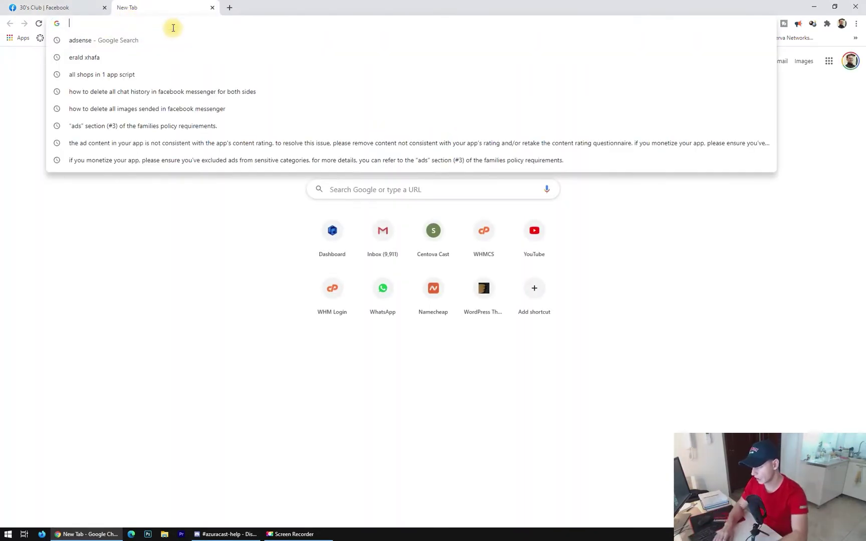
text(obs)
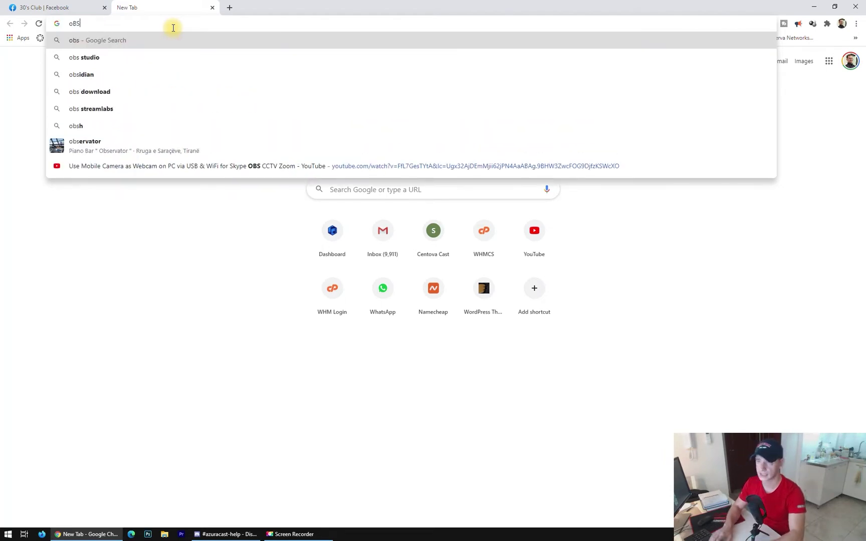
key(Return)
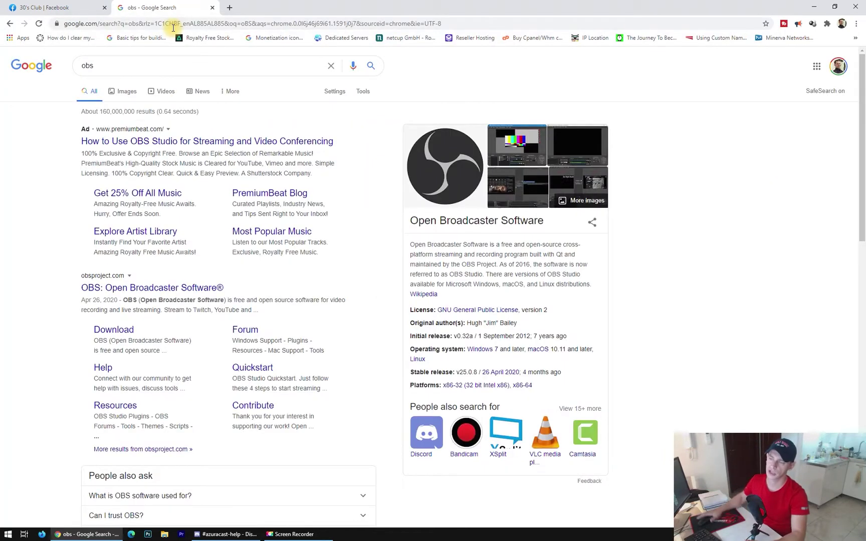
click(150, 288)
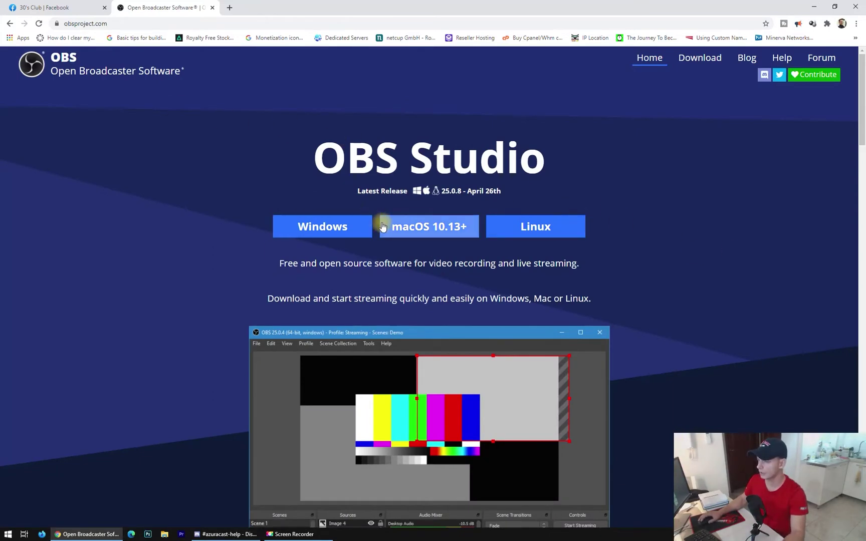
Download the OBS Studio Windows installer and run it from the finished download.
click(330, 228)
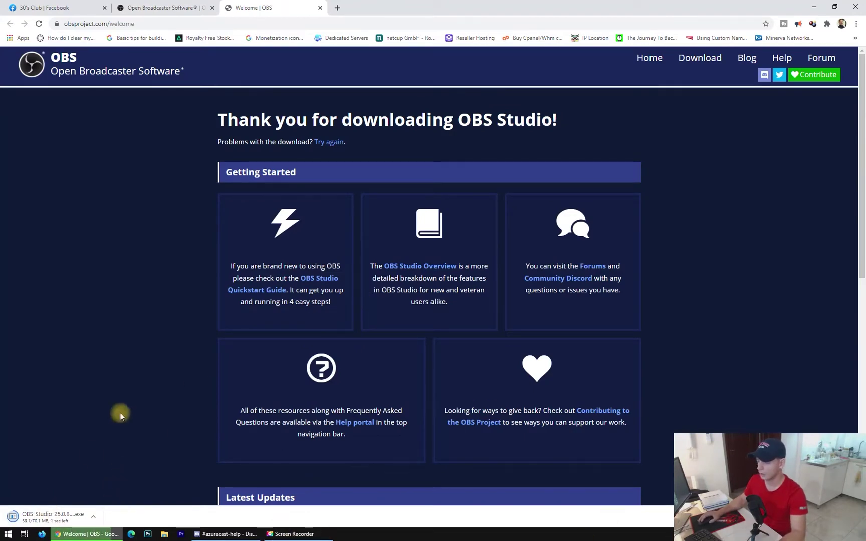
click(98, 520)
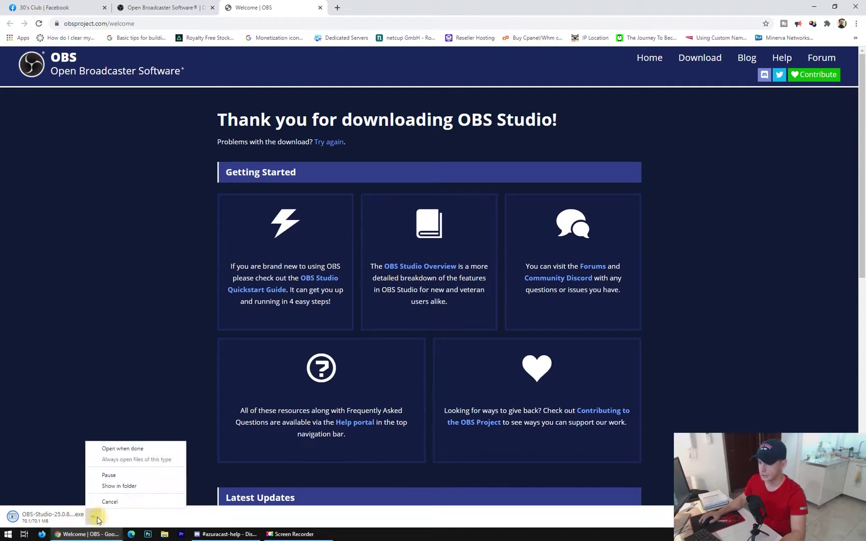
click(69, 518)
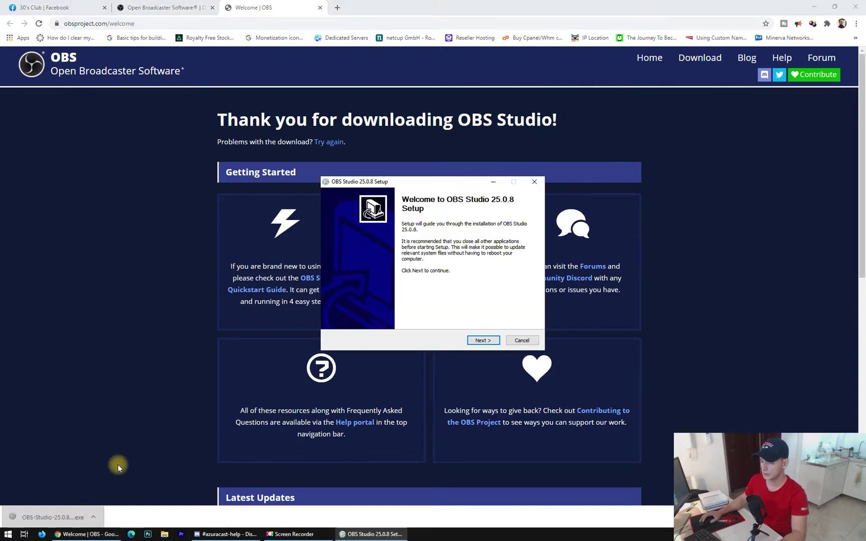
Install OBS Studio 25.0.8 into the default folder and launch it on Finish.
click(483, 340)
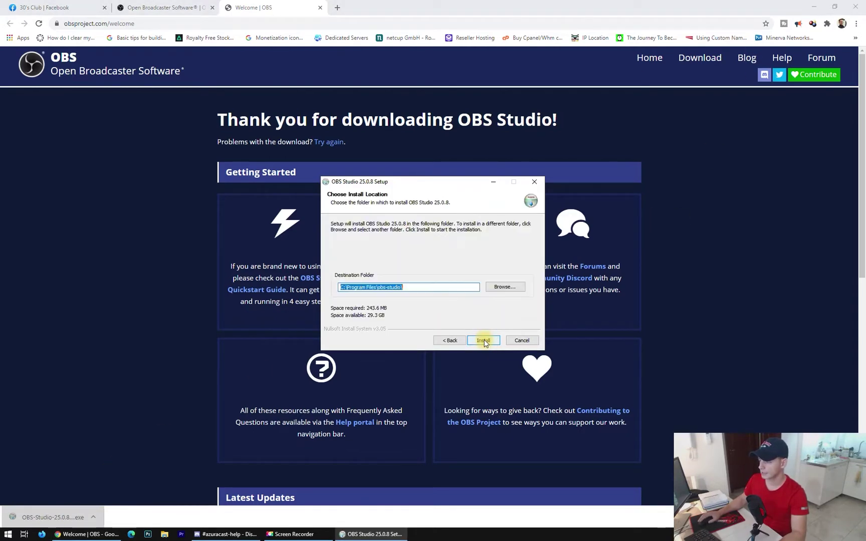
click(484, 340)
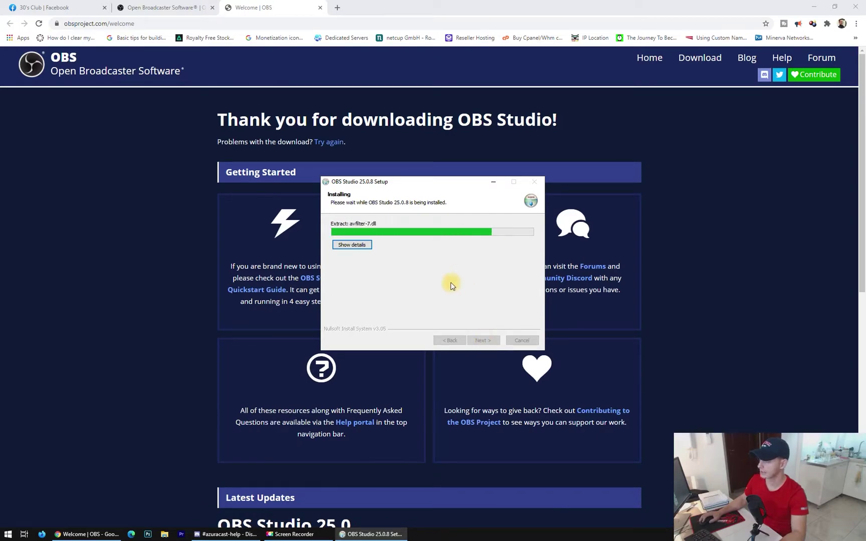
click(814, 7)
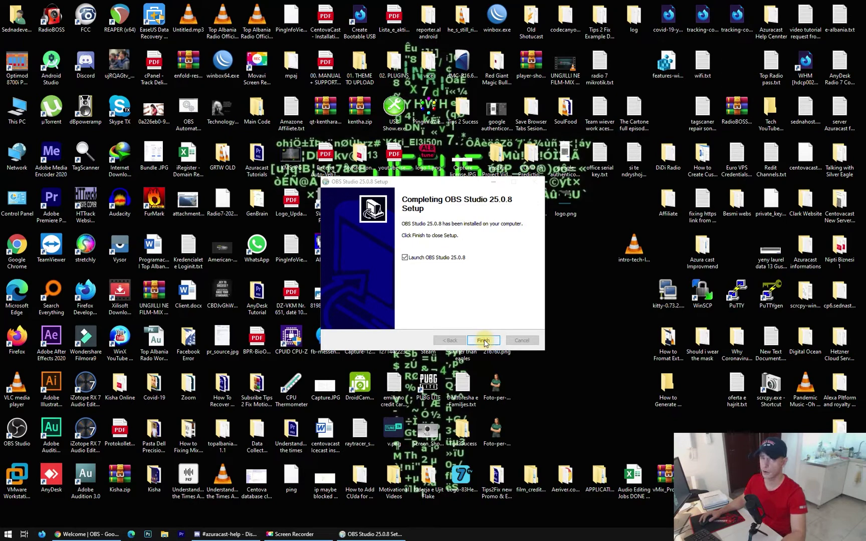
click(483, 340)
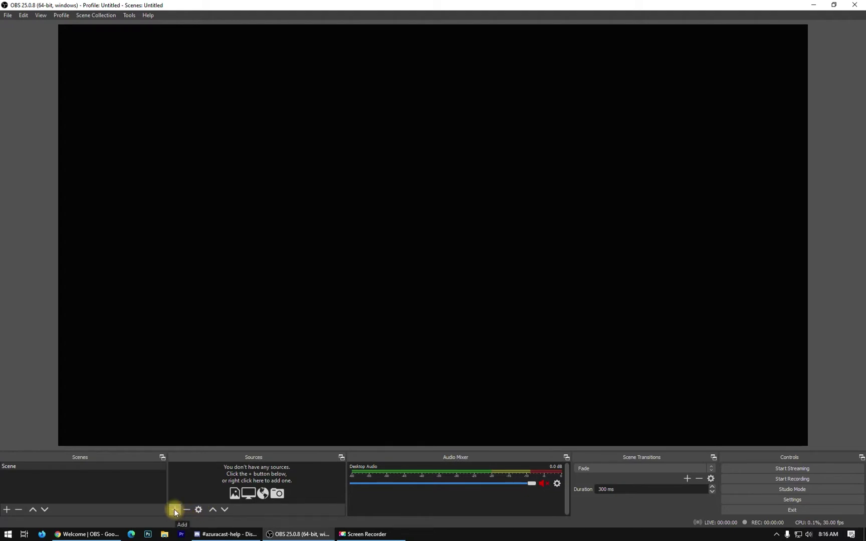
Bring up the list of source types for the empty default scene.
click(175, 510)
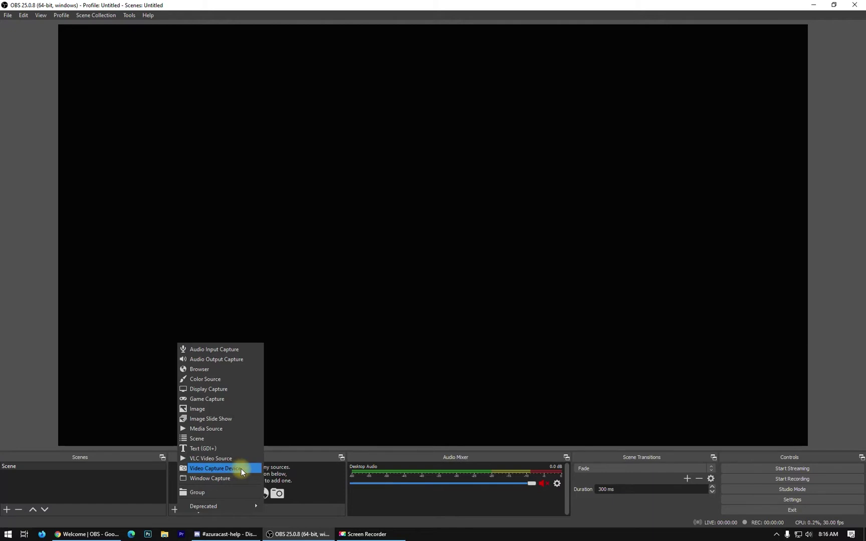
Choose Video Capture Device as the new source, keeping its default name.
click(201, 469)
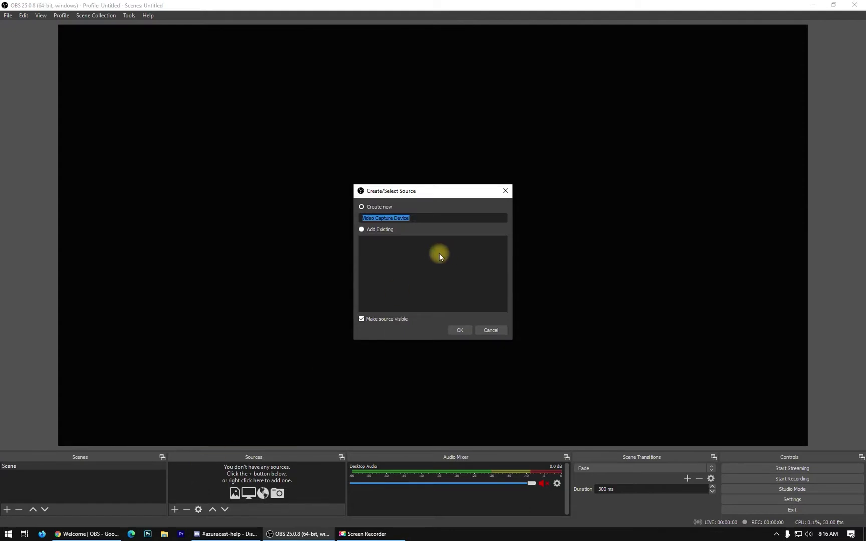
Create the source with HD Pro Webcam C920 as device, checking its camera control settings.
click(460, 330)
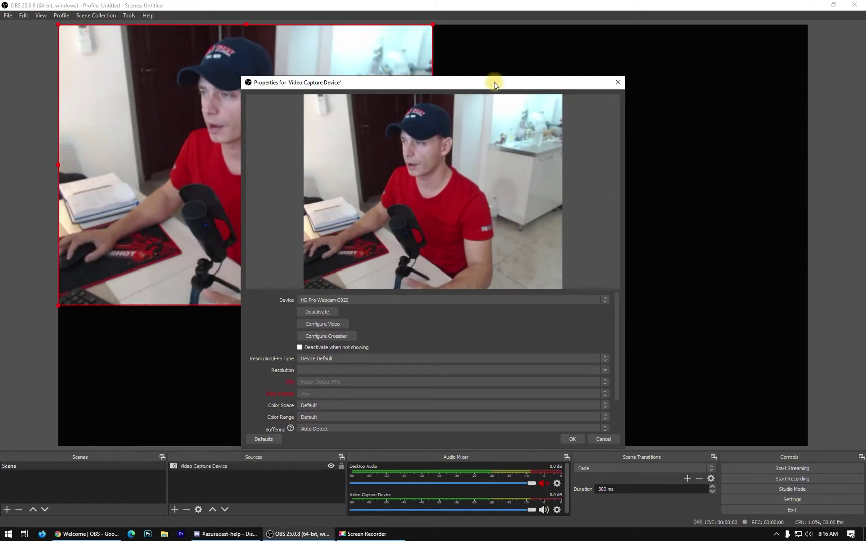
drag(497, 82, 567, 44)
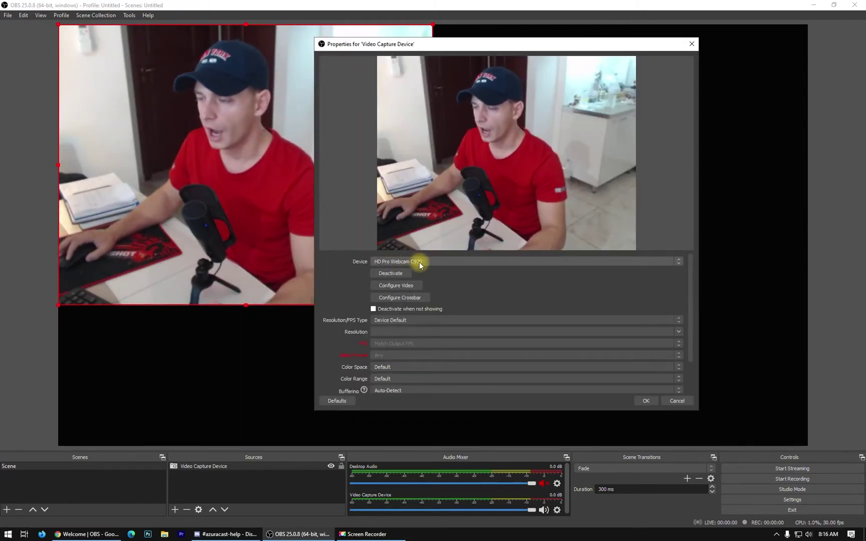
click(421, 261)
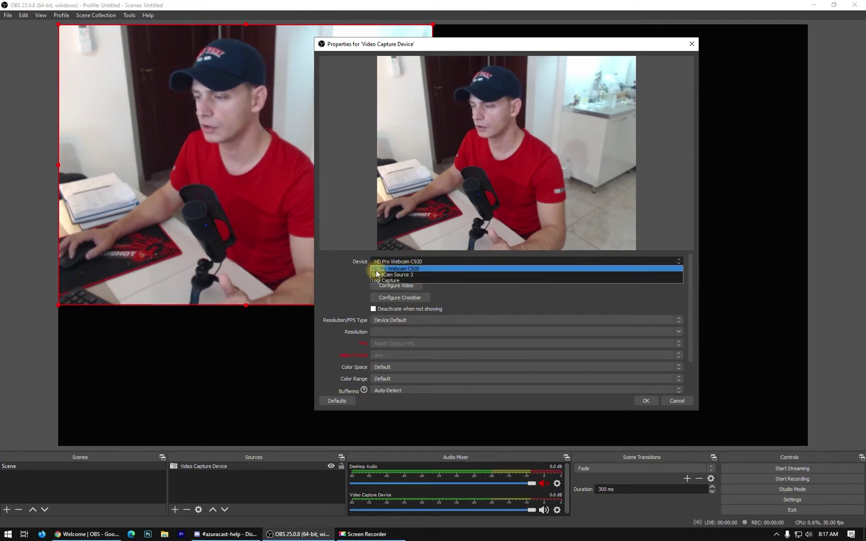
click(429, 269)
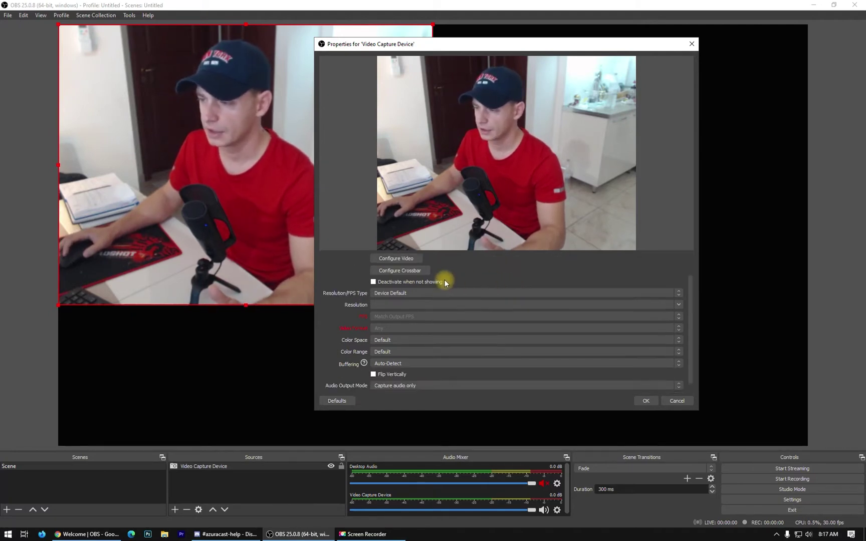
click(399, 285)
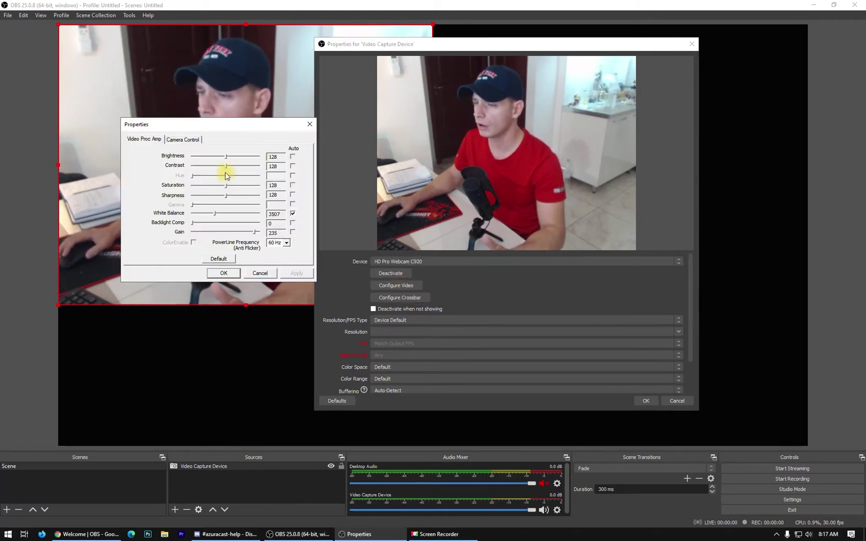
click(183, 139)
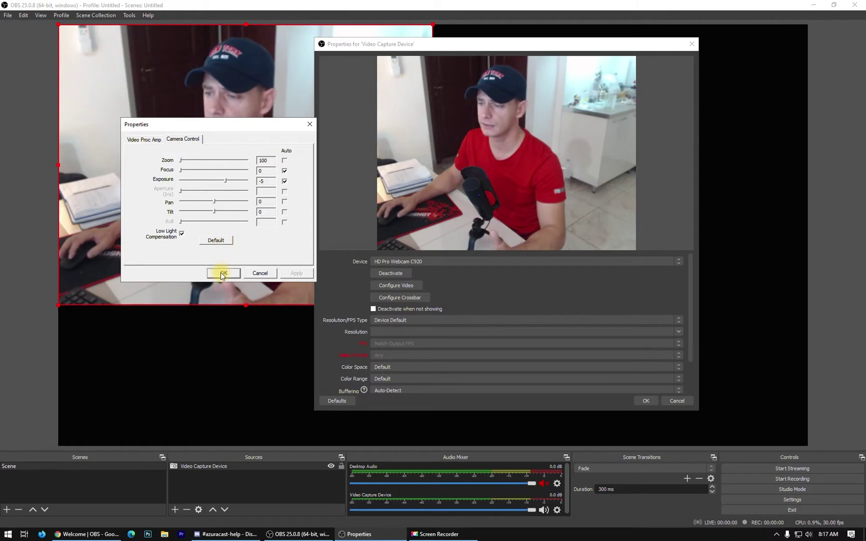
click(224, 273)
scroll(444, 297, down, 2)
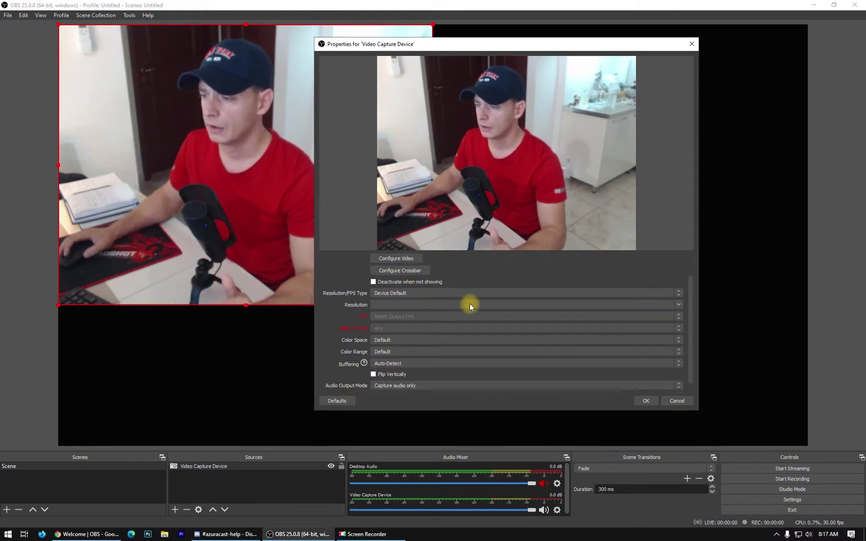
Keep the Device Default resolution and confirm the webcam source settings.
click(418, 290)
click(514, 283)
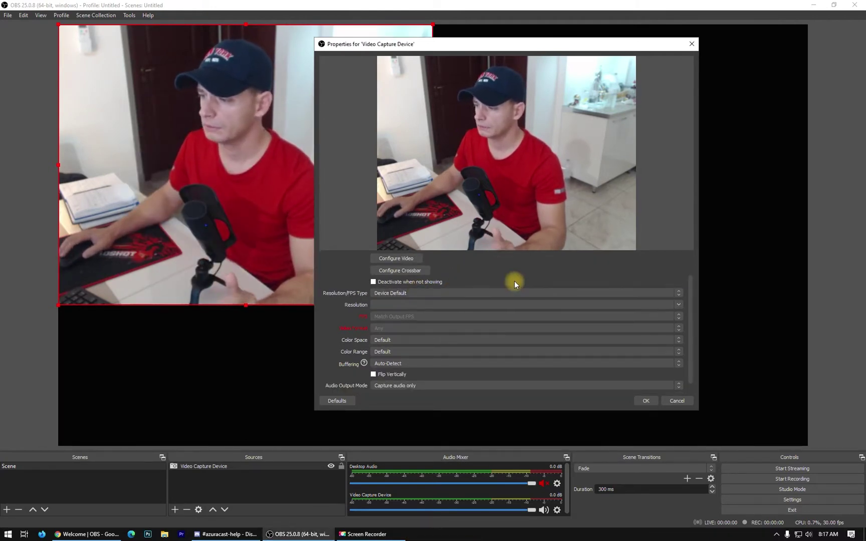
scroll(462, 309, down, 1)
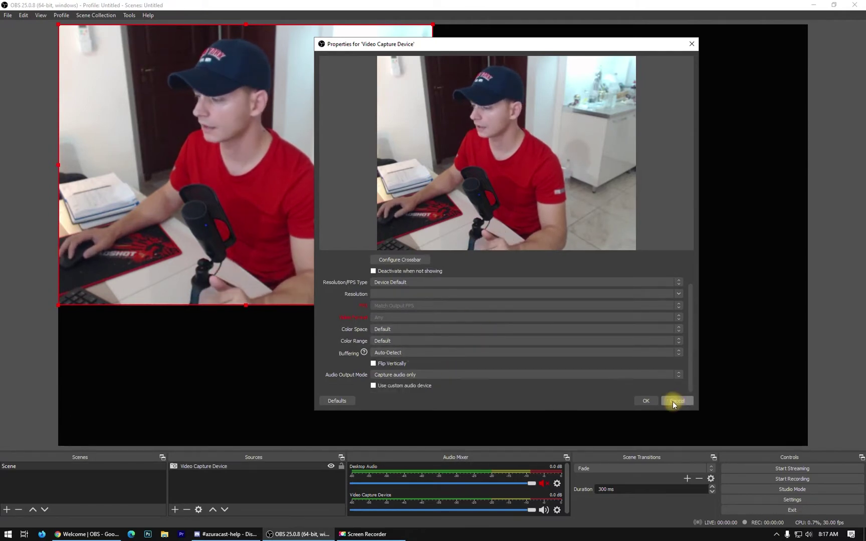
click(646, 401)
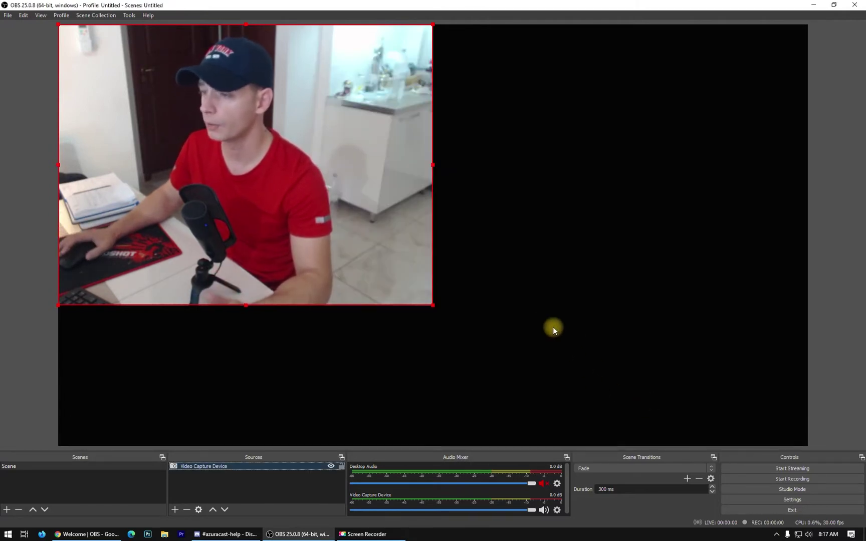
Fit the webcam image to the full canvas height and place it against the left edge.
mouse_move(83, 151)
mouse_down()
mouse_move(243, 158)
mouse_move(228, 205)
mouse_move(526, 199)
mouse_move(371, 203)
mouse_move(248, 161)
mouse_move(539, 192)
mouse_move(654, 168)
mouse_move(657, 157)
mouse_move(648, 154)
mouse_up()
mouse_move(525, 259)
mouse_down()
mouse_move(224, 282)
mouse_move(151, 258)
mouse_up()
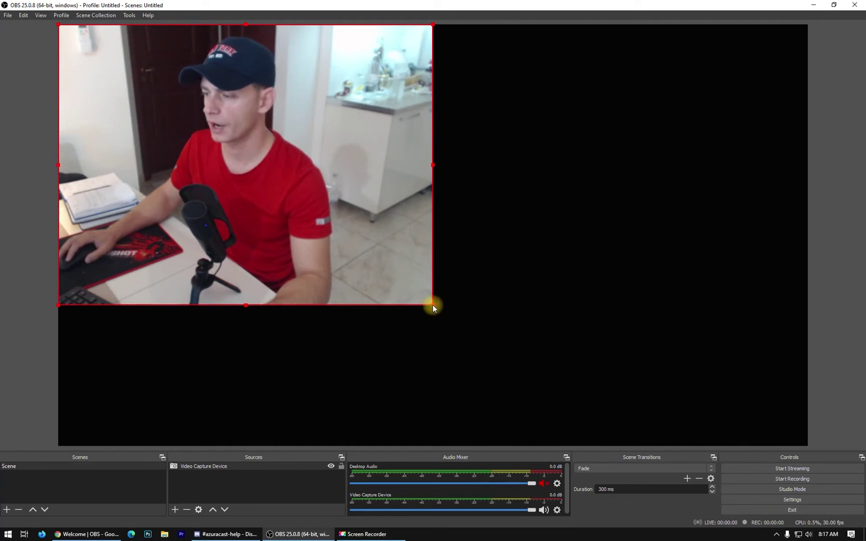
drag(433, 307, 620, 421)
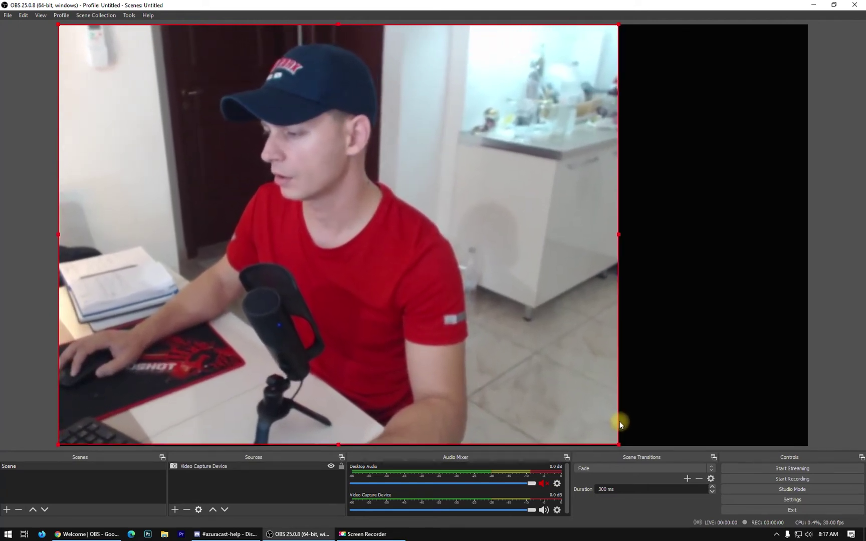
key(Right)
key(Right)
key(Right)
key(Right)
key(Right)
key(Right)
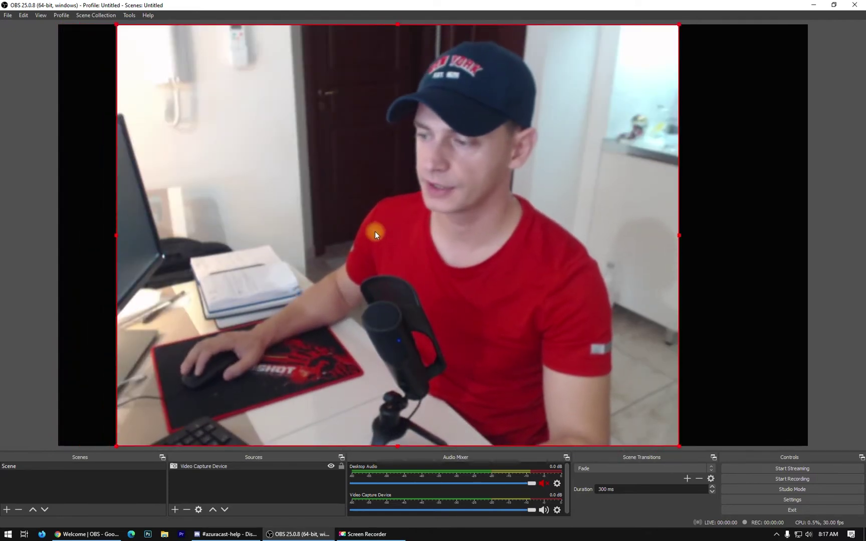
drag(375, 230, 284, 211)
mouse_move(448, 194)
mouse_down()
mouse_move(504, 188)
mouse_move(482, 180)
mouse_up()
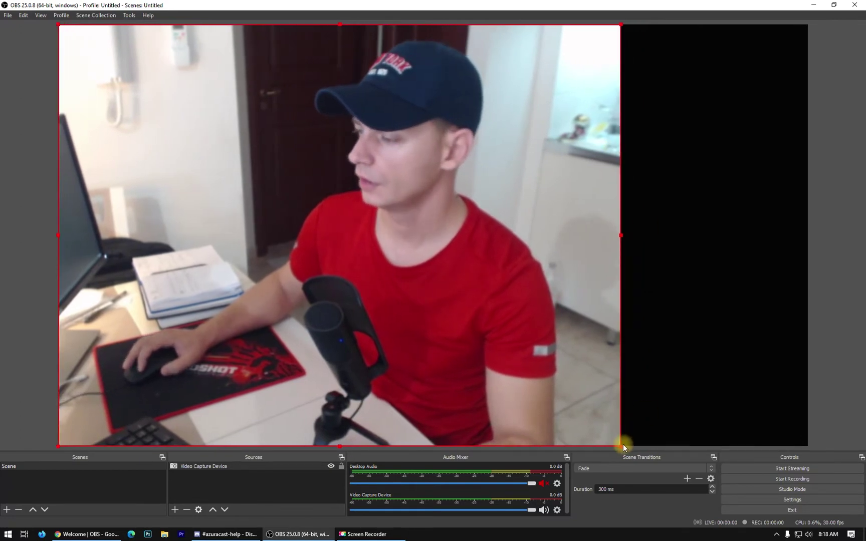
right_click(653, 160)
Centre the webcam image horizontally on the canvas with Ctrl+D.
click(539, 128)
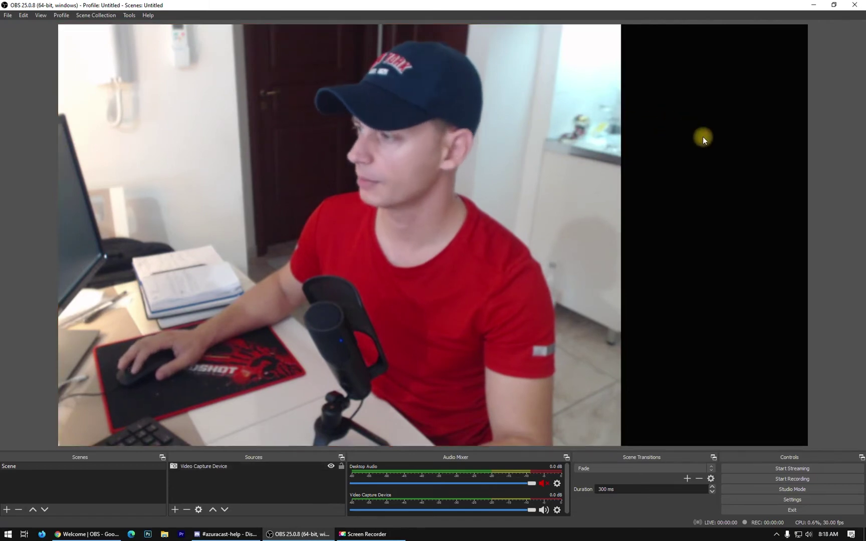
key(ctrl+d)
click(88, 207)
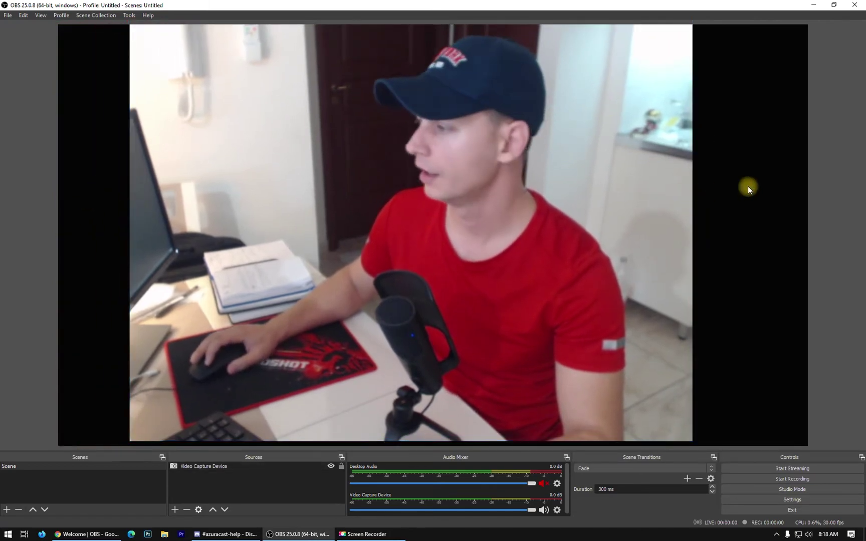
drag(542, 202, 557, 207)
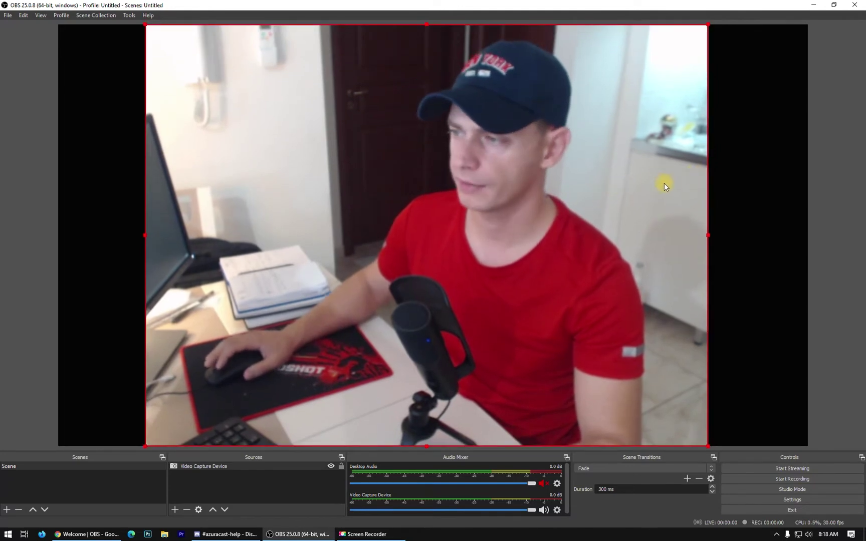
Resize the output to the webcam source size and confirm the new resolution.
right_click(761, 187)
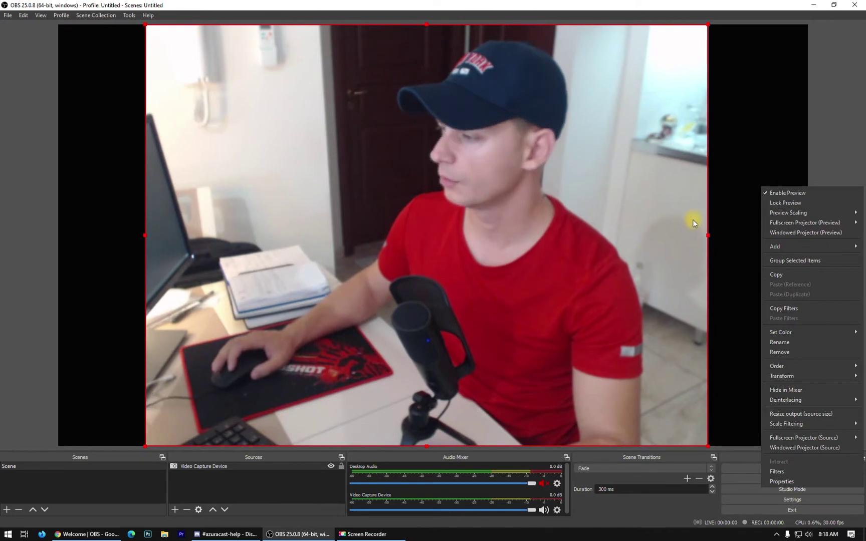
right_click(514, 173)
click(402, 161)
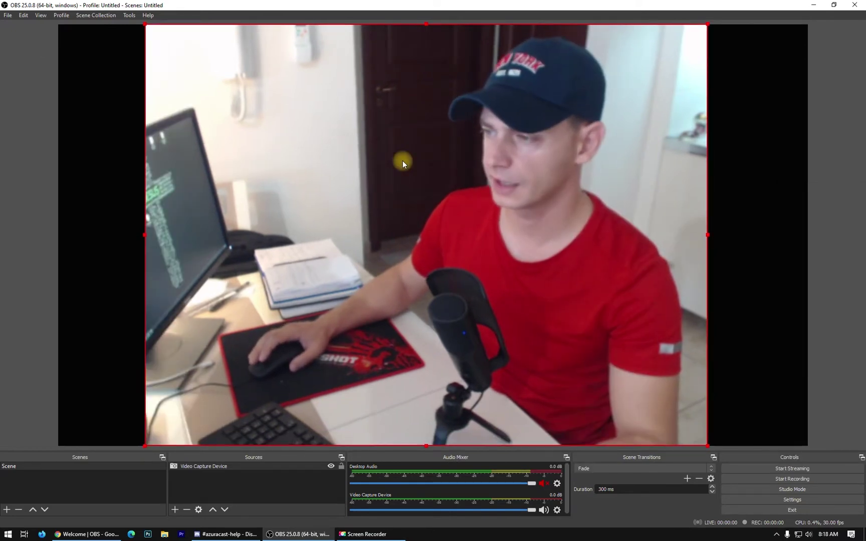
right_click(402, 161)
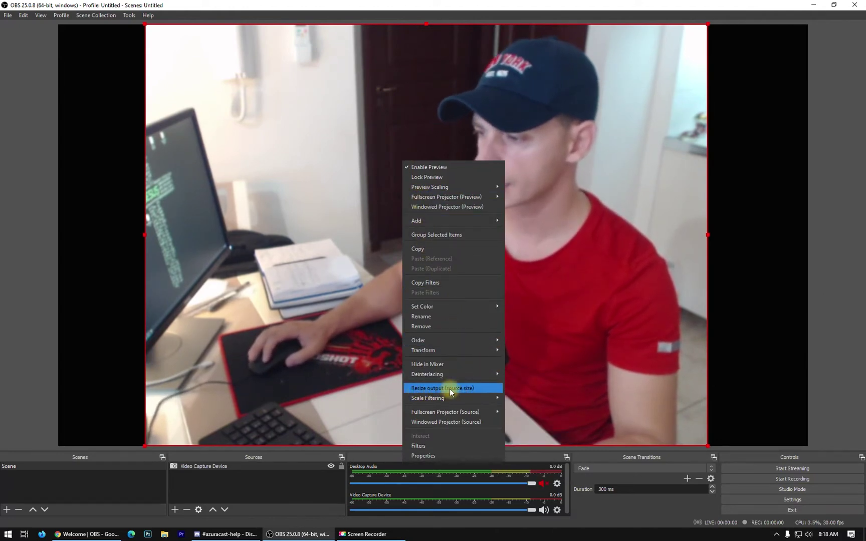
click(471, 389)
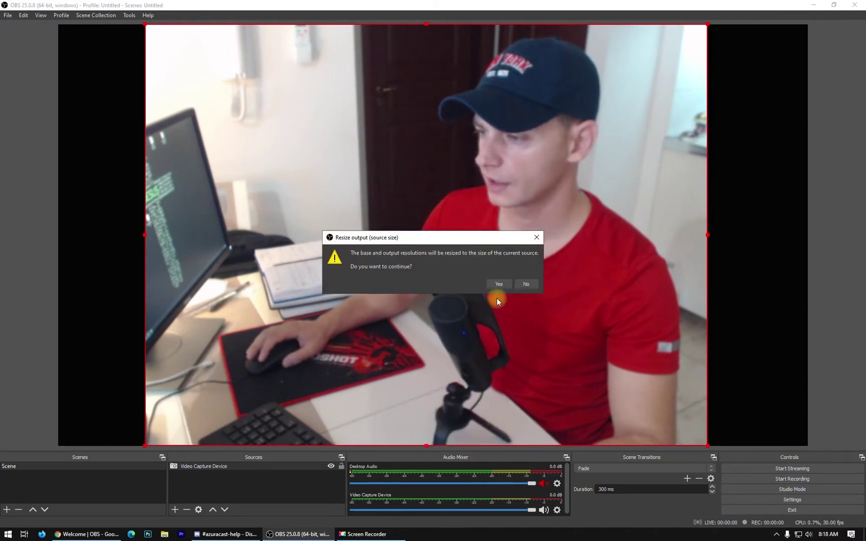
click(499, 284)
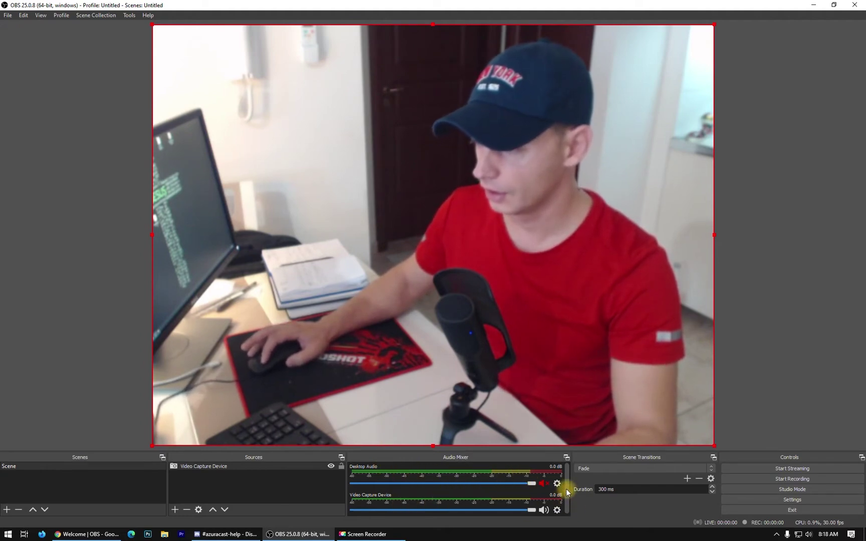
scroll(567, 491, down, 1)
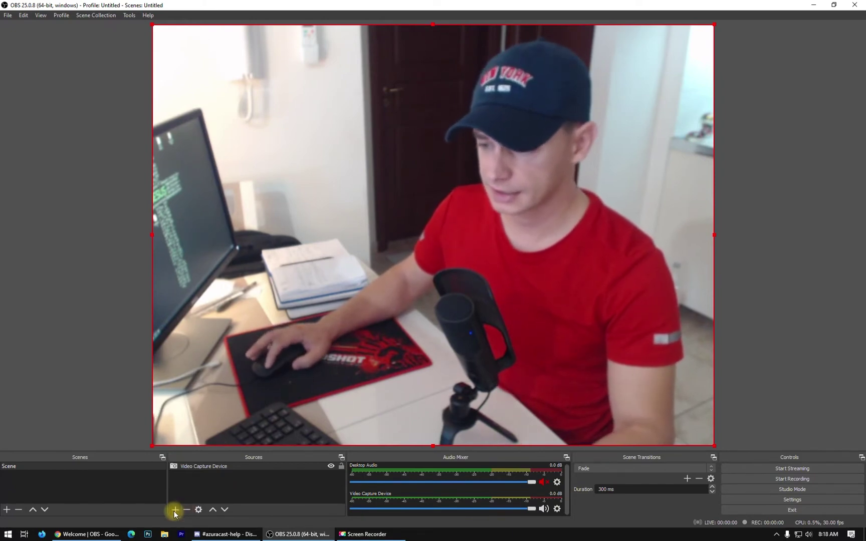
Add an Audio Input Capture source using the Microphone (RODE NT-USB) device.
click(175, 510)
mouse_move(200, 505)
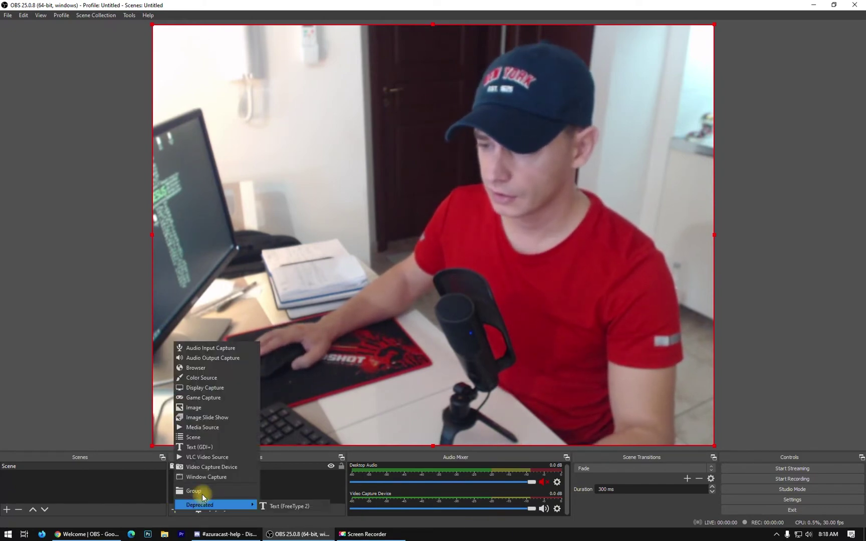
click(227, 350)
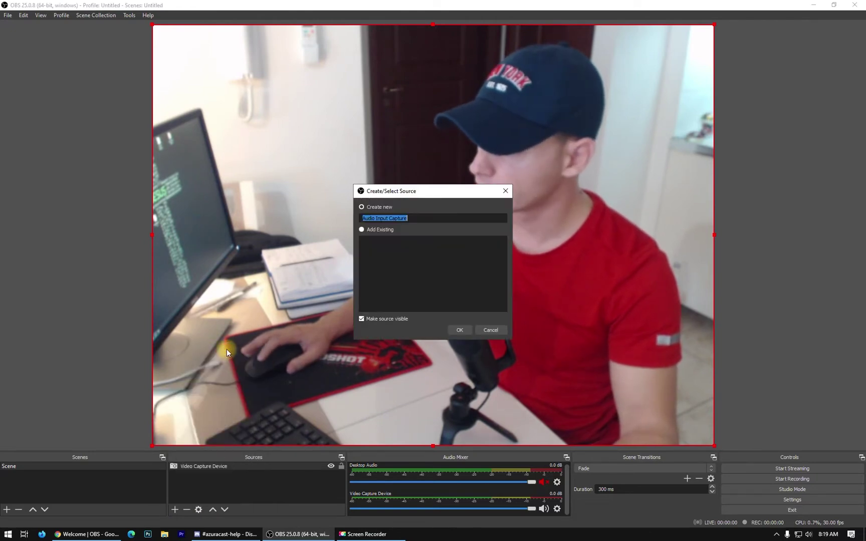
click(458, 329)
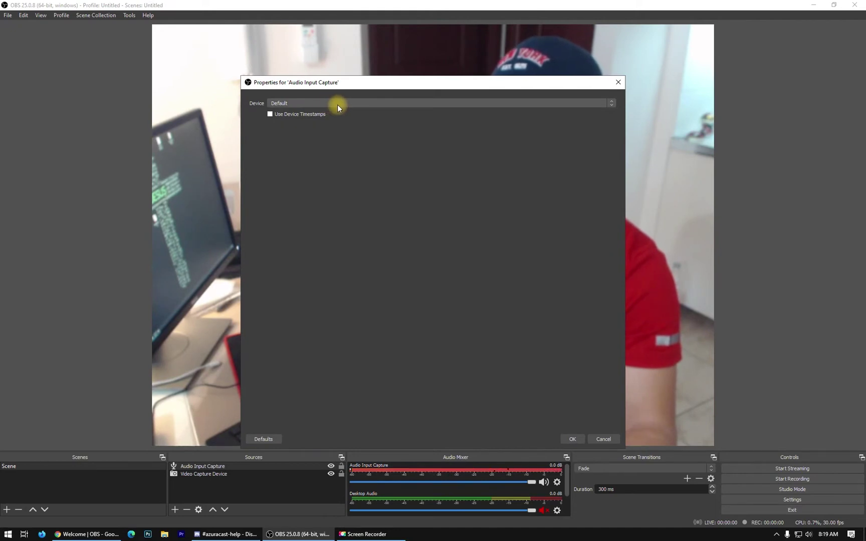
click(338, 104)
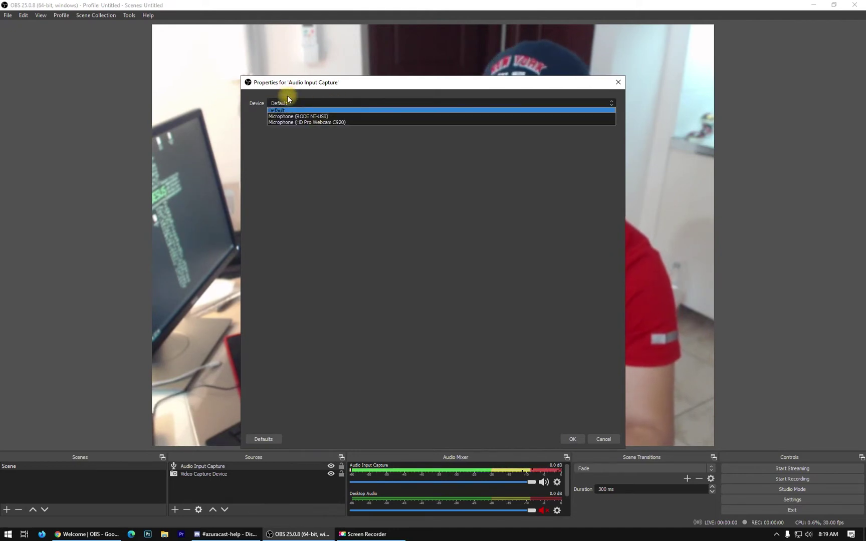
click(325, 117)
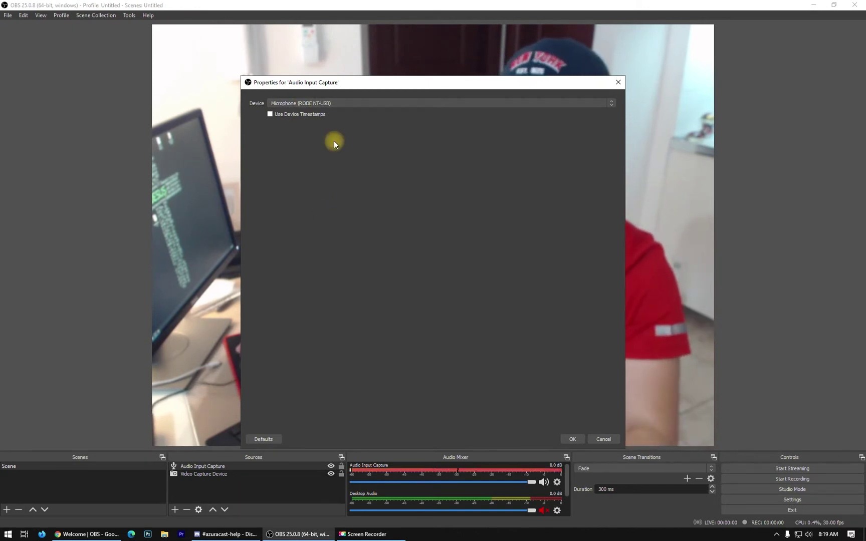
click(571, 439)
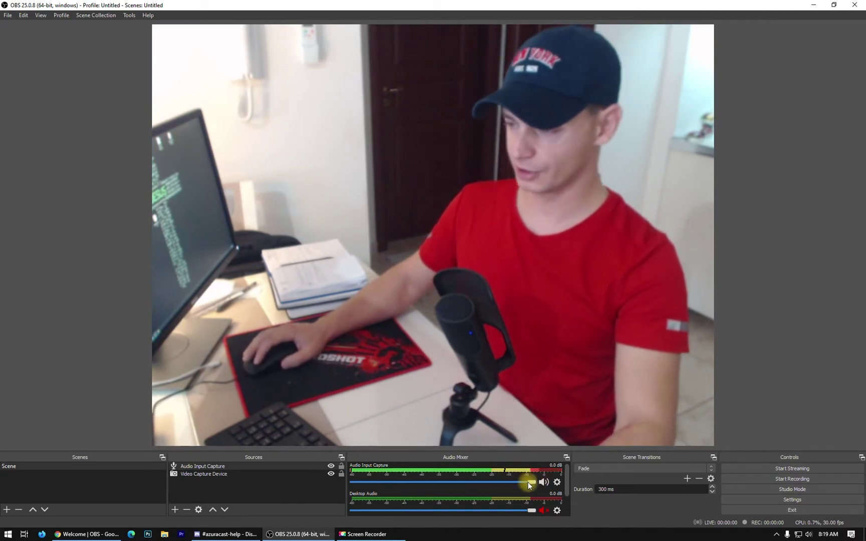
Drag the Audio Input Capture fader to about -1.7 dB, then reselect the sources.
drag(529, 485, 487, 485)
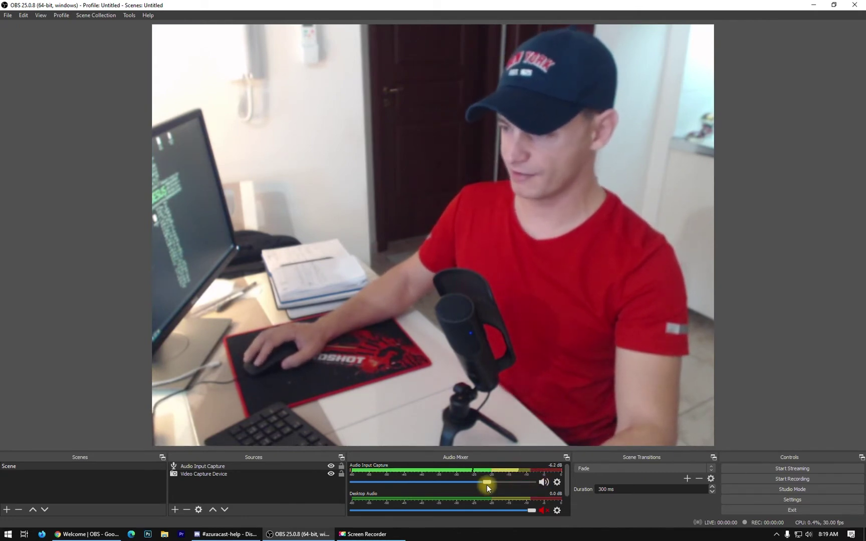
drag(487, 484, 491, 483)
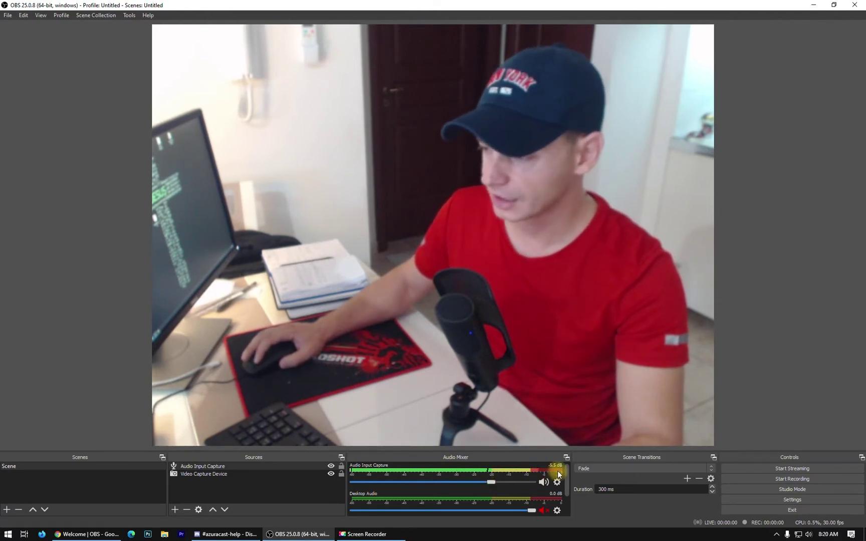
drag(491, 482, 516, 485)
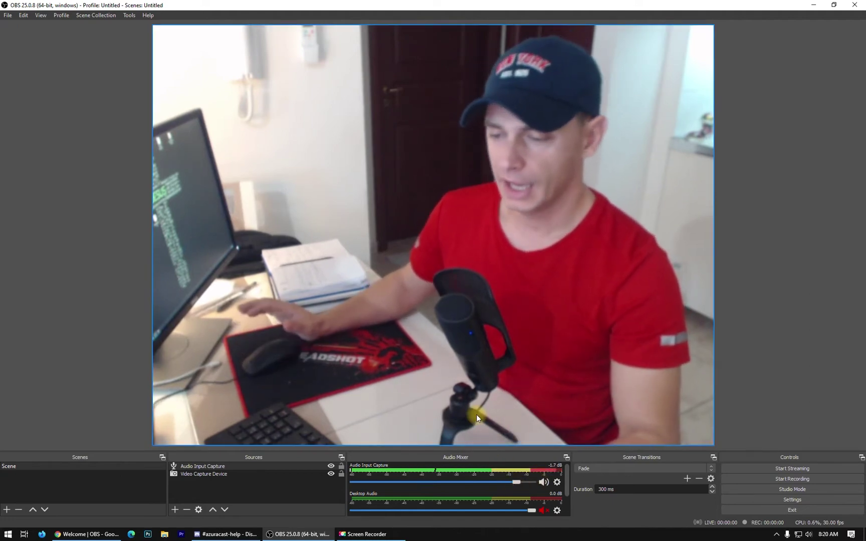
click(203, 474)
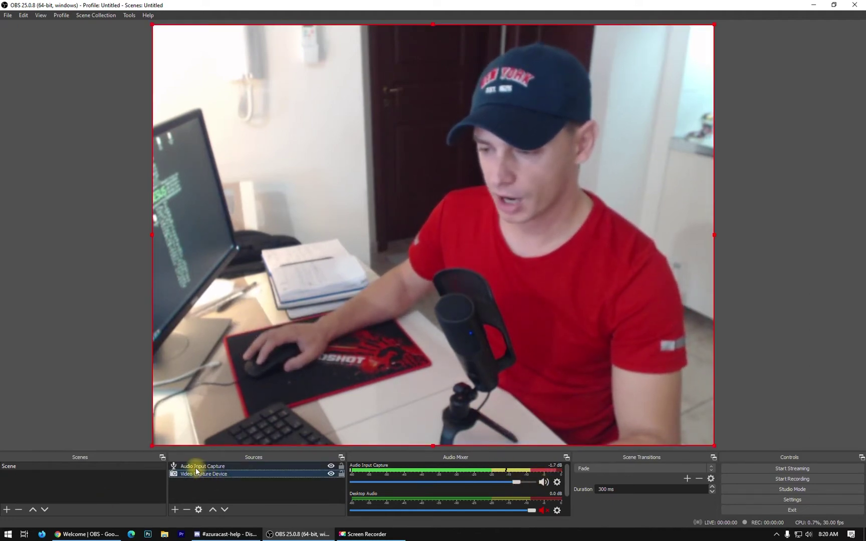
click(194, 466)
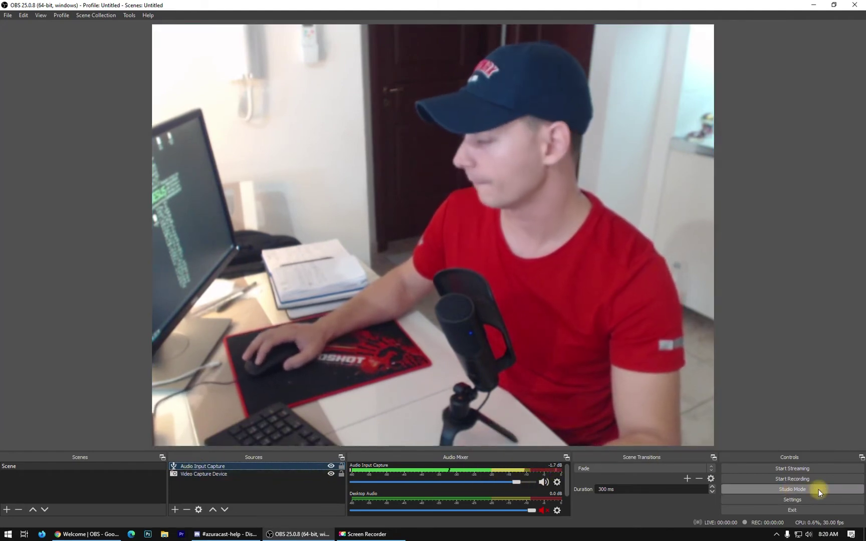
Open the Stream settings and inspect the current Custom service's server address.
click(794, 500)
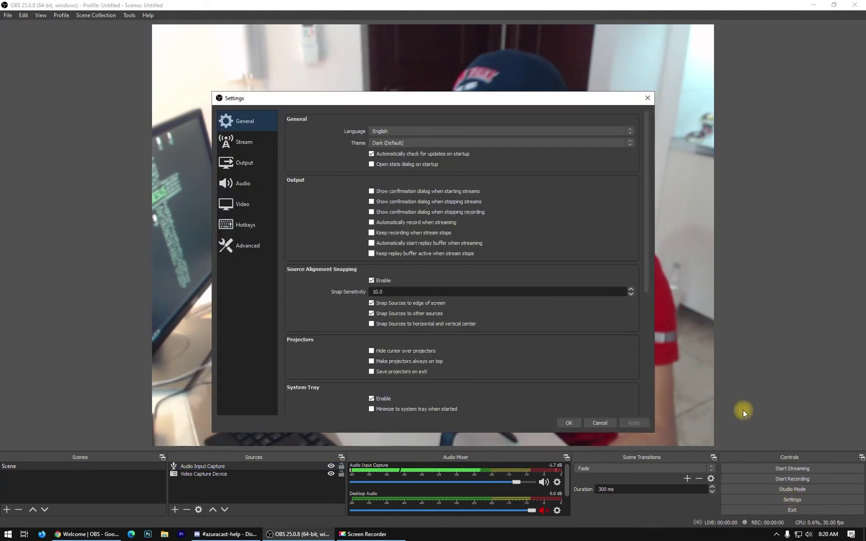
click(258, 143)
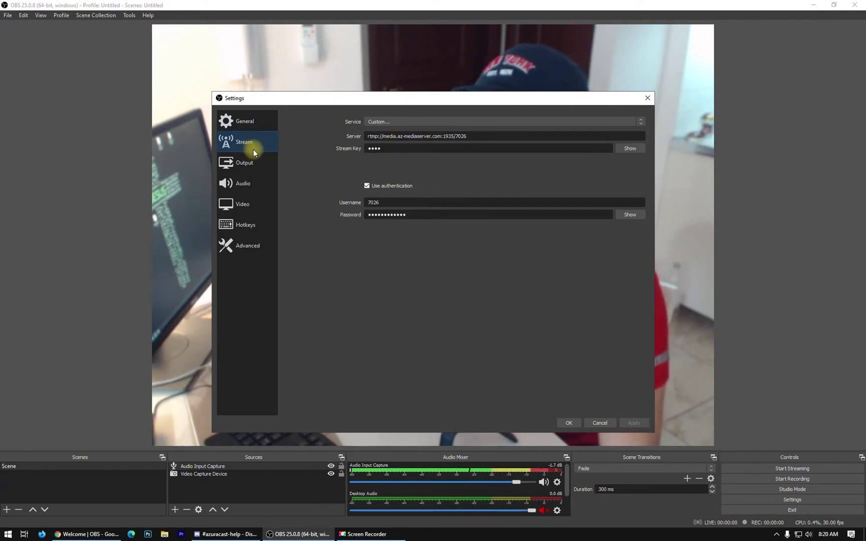
click(402, 122)
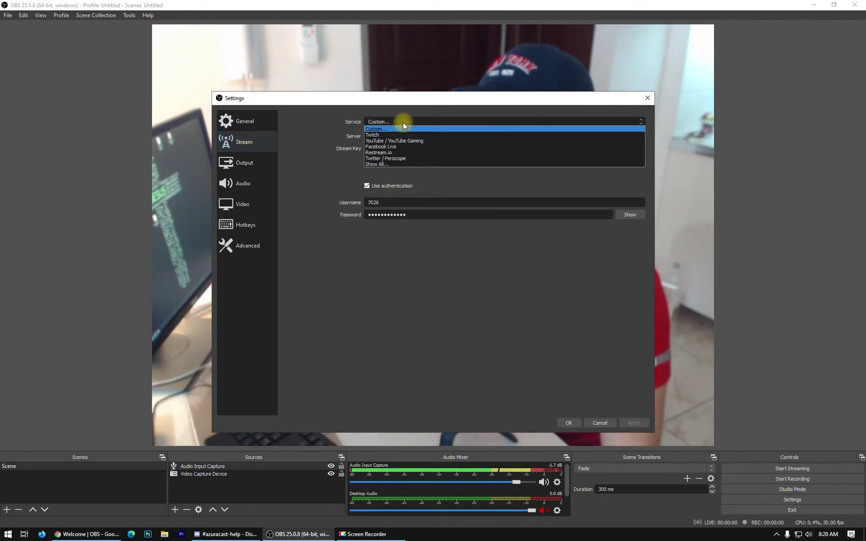
click(404, 123)
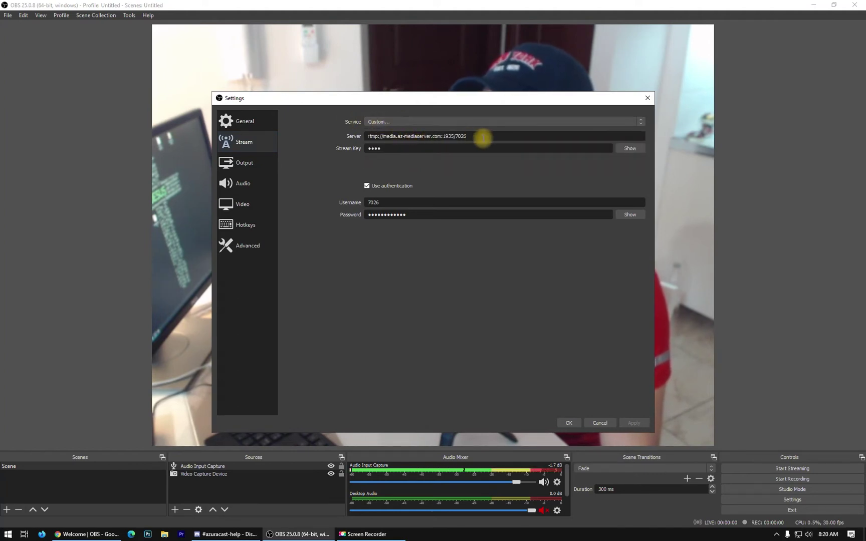
drag(482, 137, 387, 131)
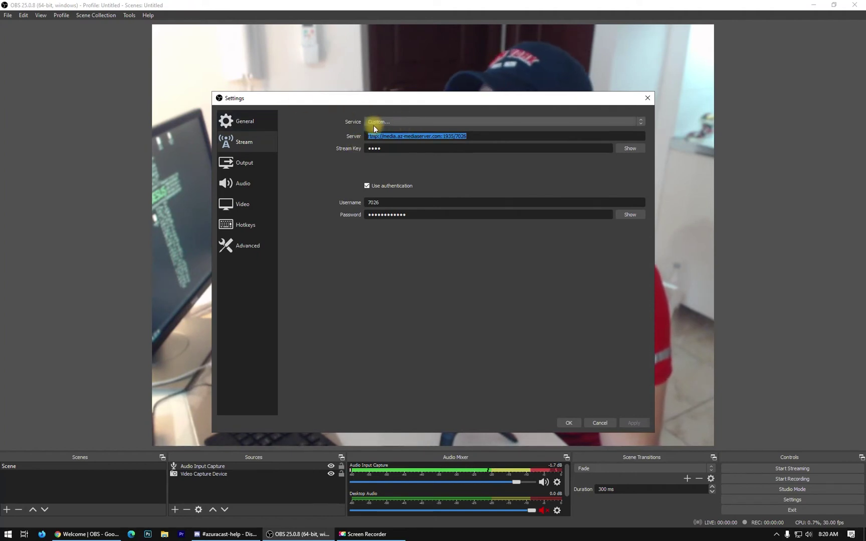
Pick Facebook Live from the full service list with the Default server, then return to Chrome.
click(391, 122)
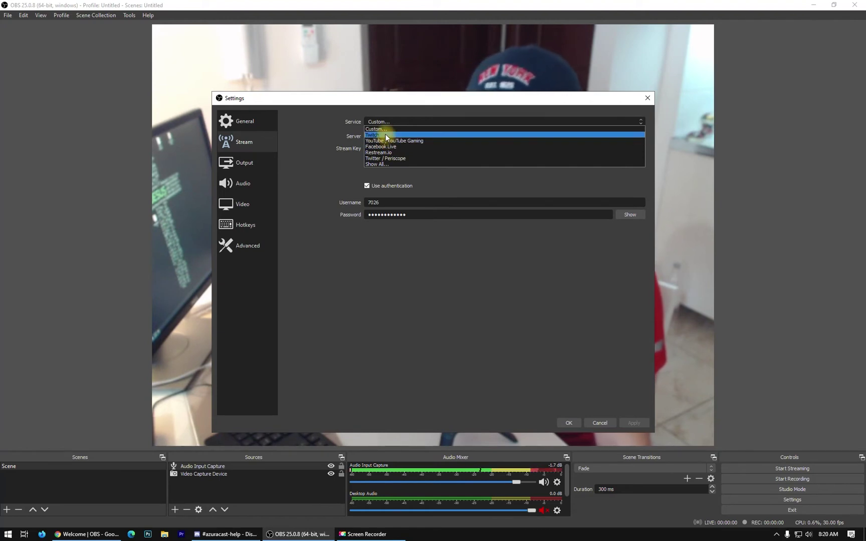
click(386, 164)
scroll(410, 186, down, 6)
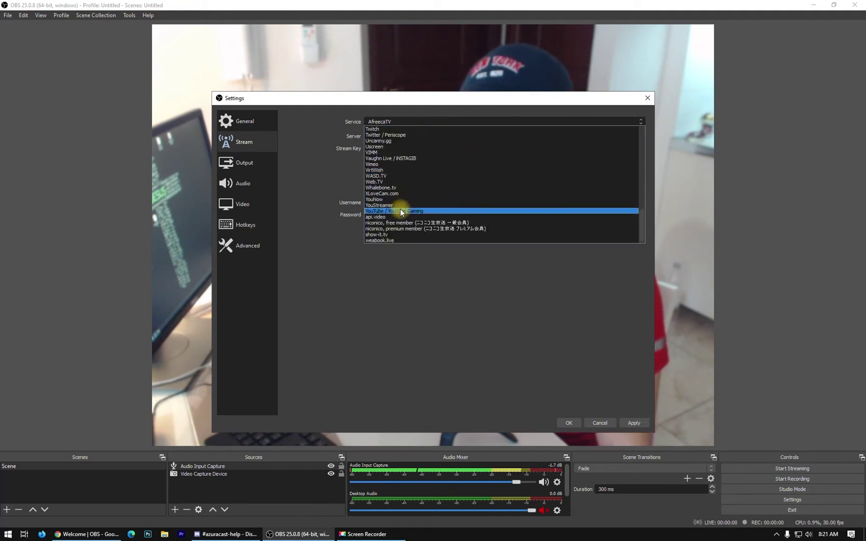
scroll(394, 170, up, 10)
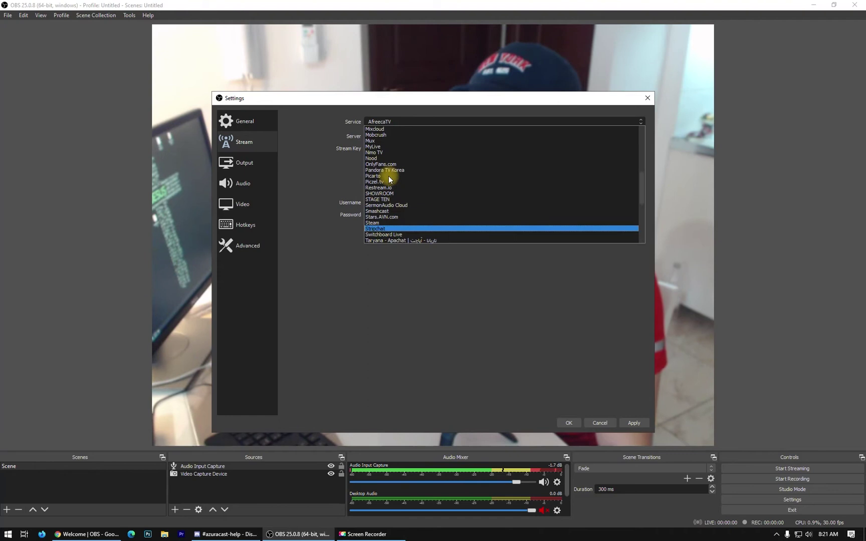
scroll(388, 177, up, 5)
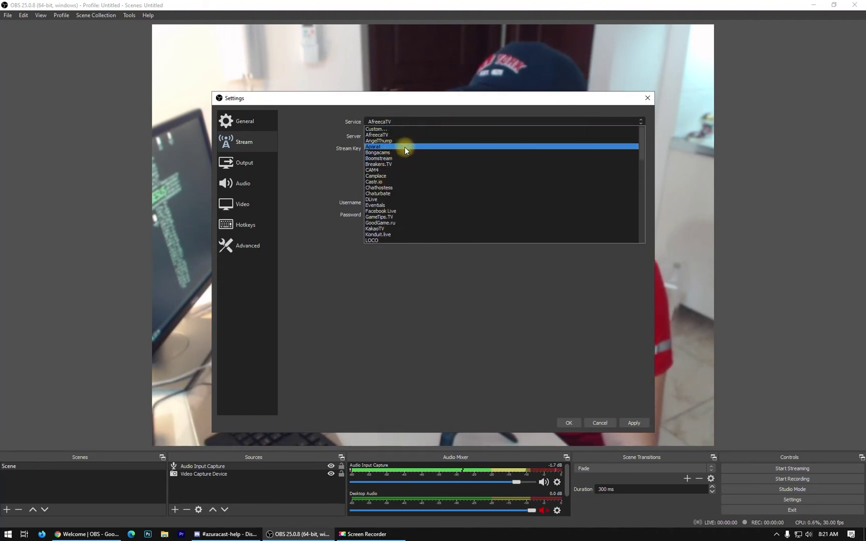
click(394, 211)
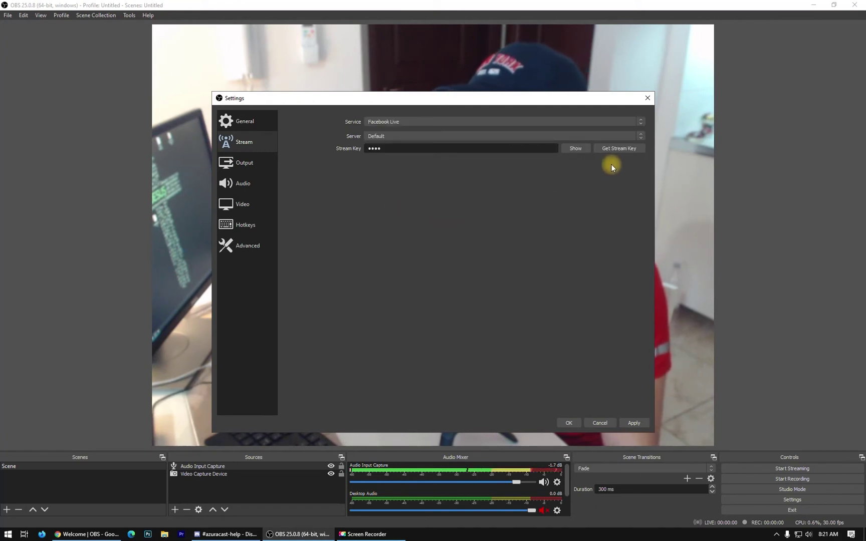
click(396, 135)
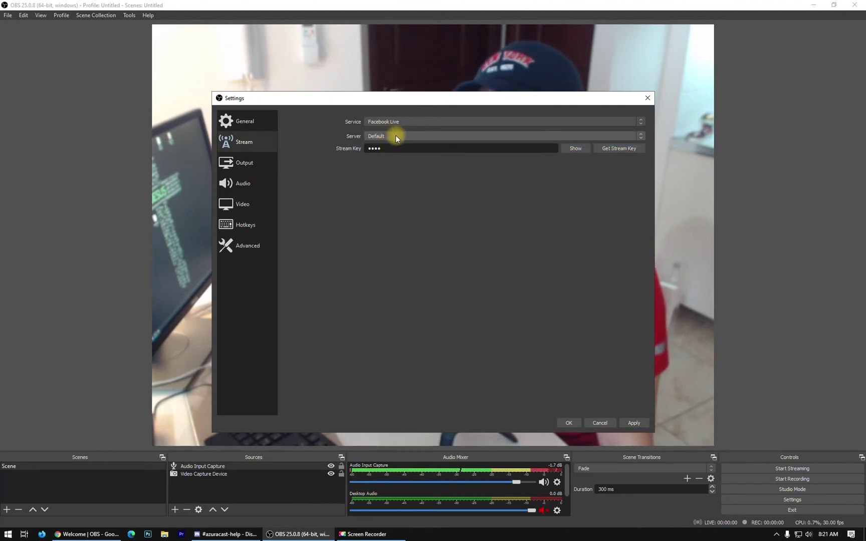
click(395, 136)
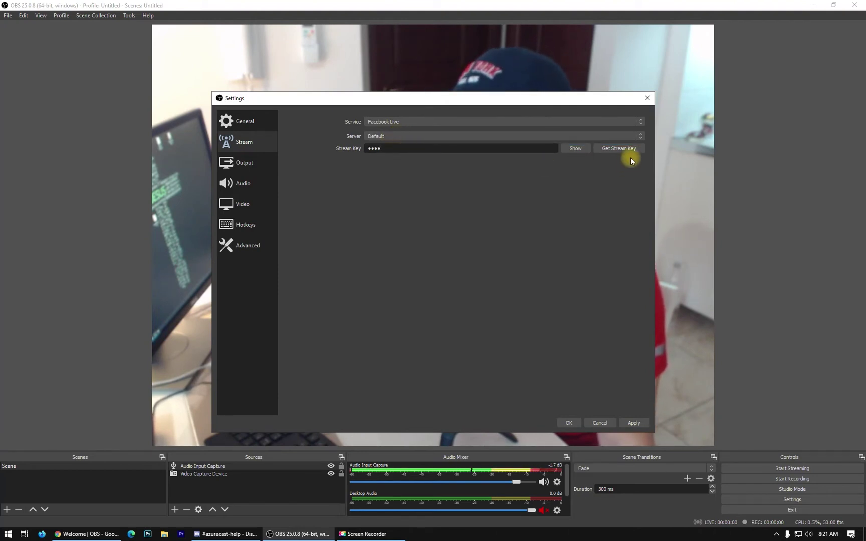
mouse_move(164, 534)
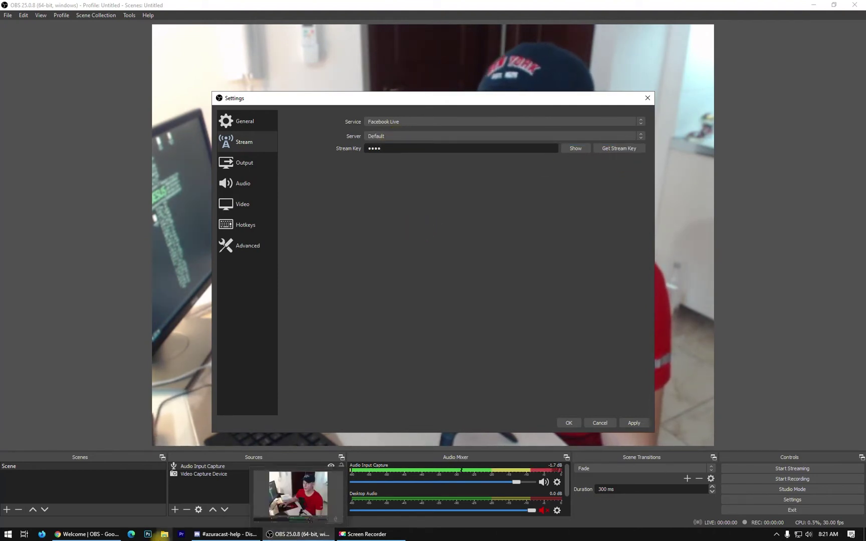
click(117, 533)
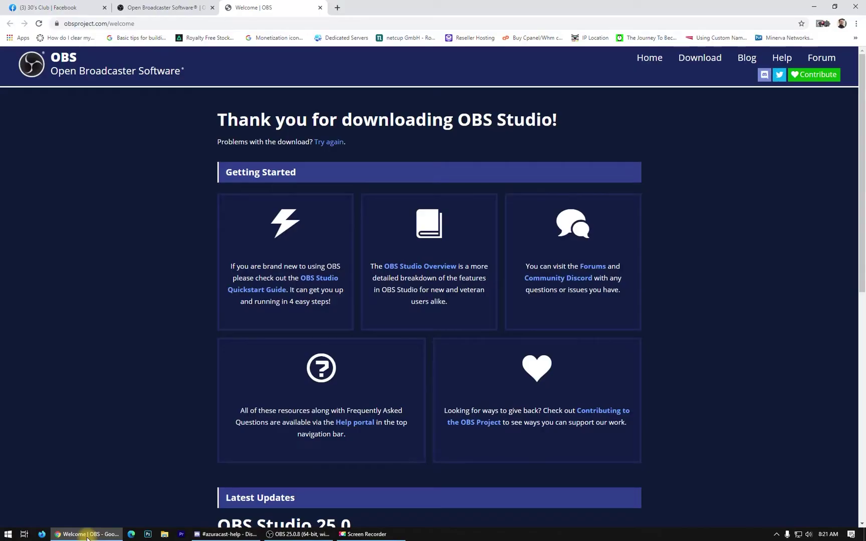
Close the OBS welcome tab and start a 30's Club live video using a stream key.
click(319, 7)
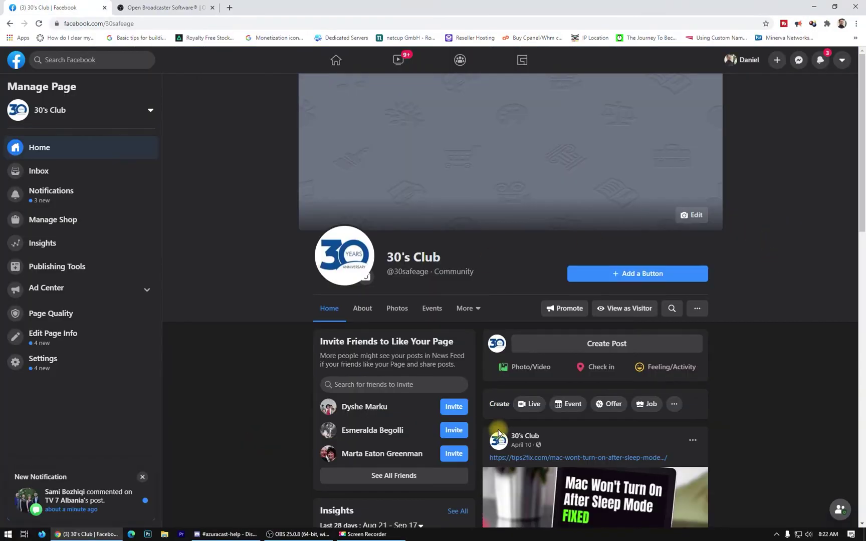
scroll(529, 409, down, 3)
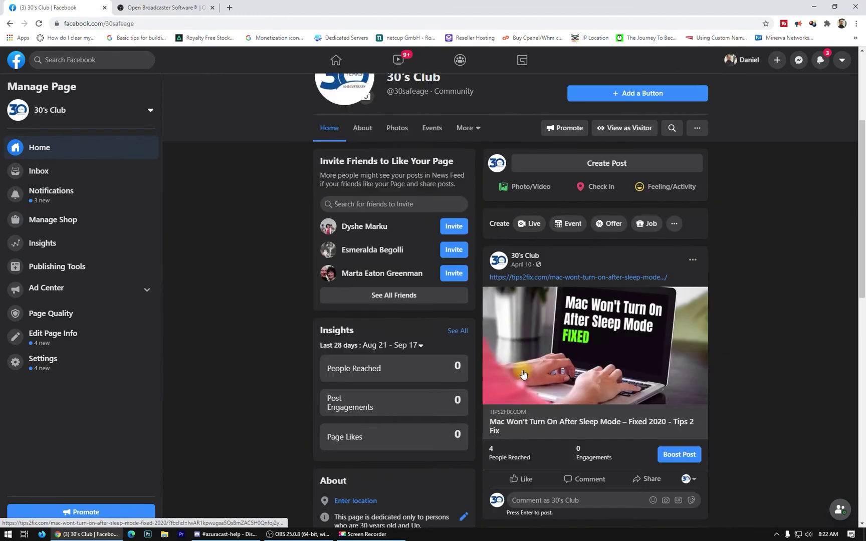
click(533, 229)
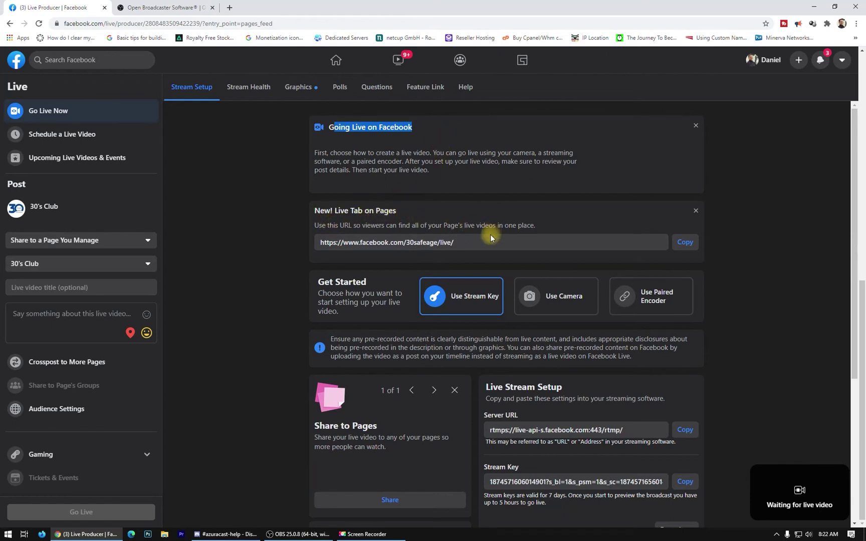
click(457, 294)
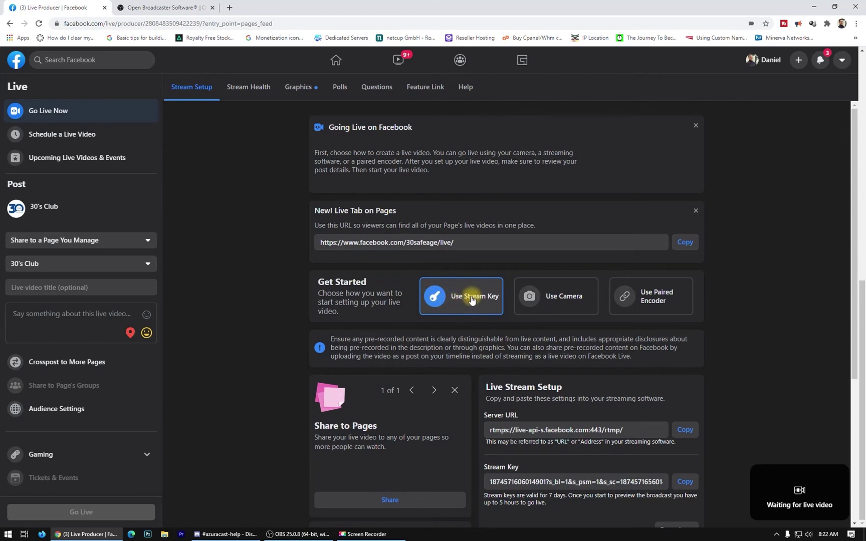
mouse_move(799, 494)
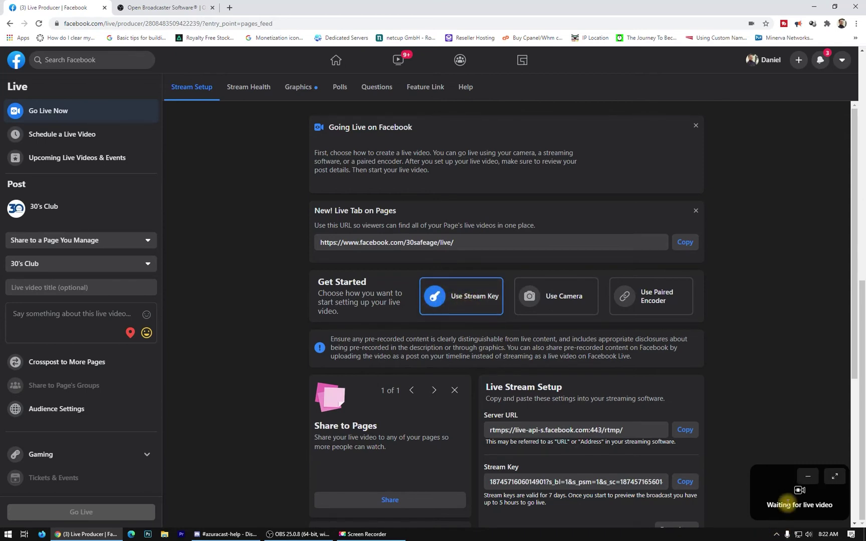
Copy the Facebook stream key and return to the OBS settings.
scroll(752, 426, down, 3)
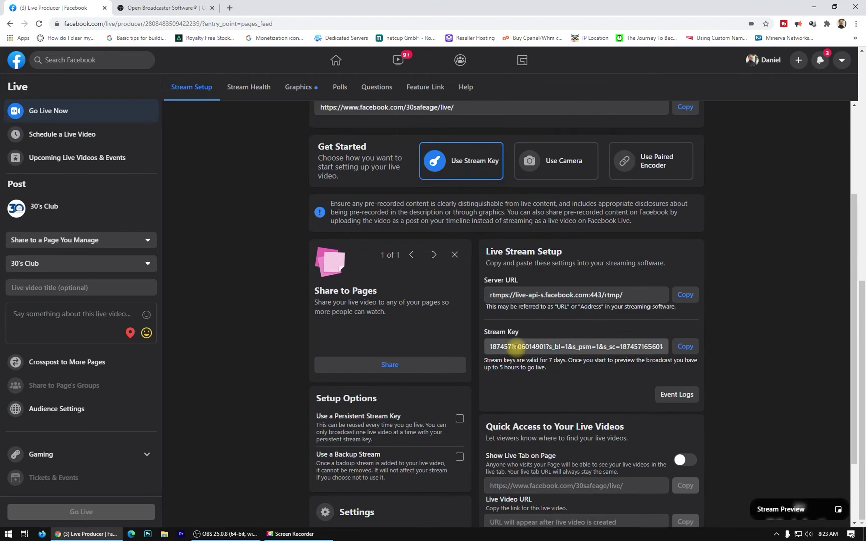
click(692, 351)
scroll(760, 382, down, 2)
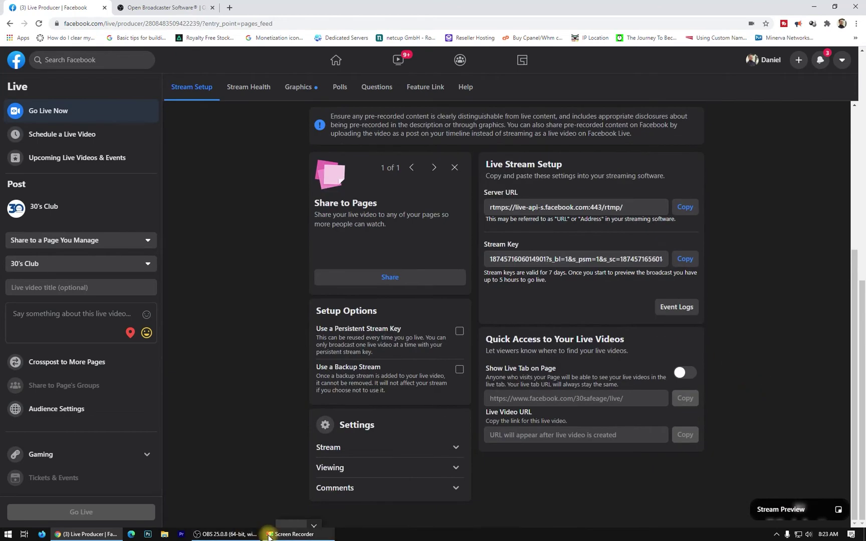
click(226, 534)
Paste the Facebook stream key into OBS's Stream Key field, then apply and save.
drag(490, 148, 287, 160)
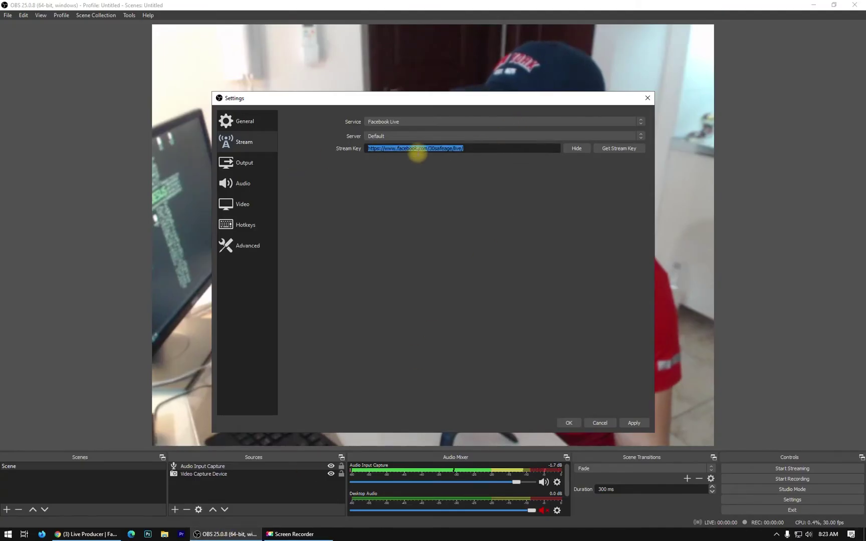
click(443, 201)
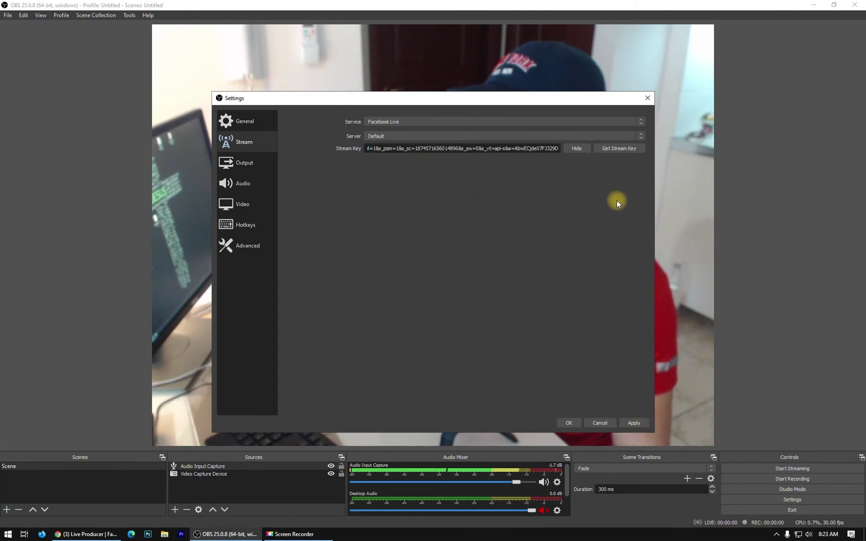
click(635, 424)
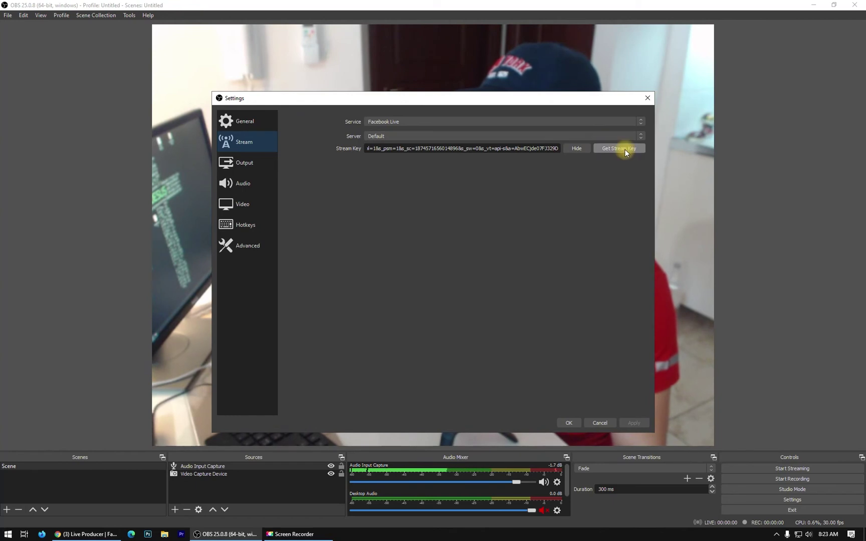
click(566, 424)
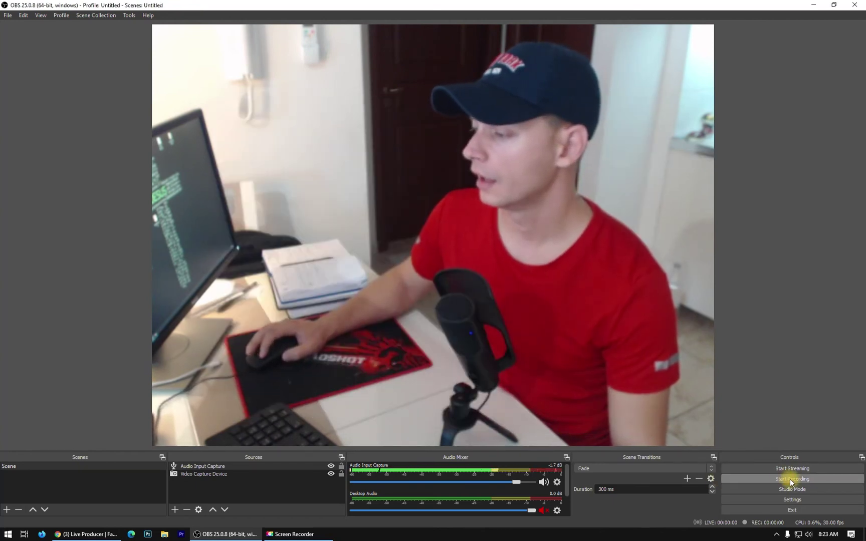
click(792, 500)
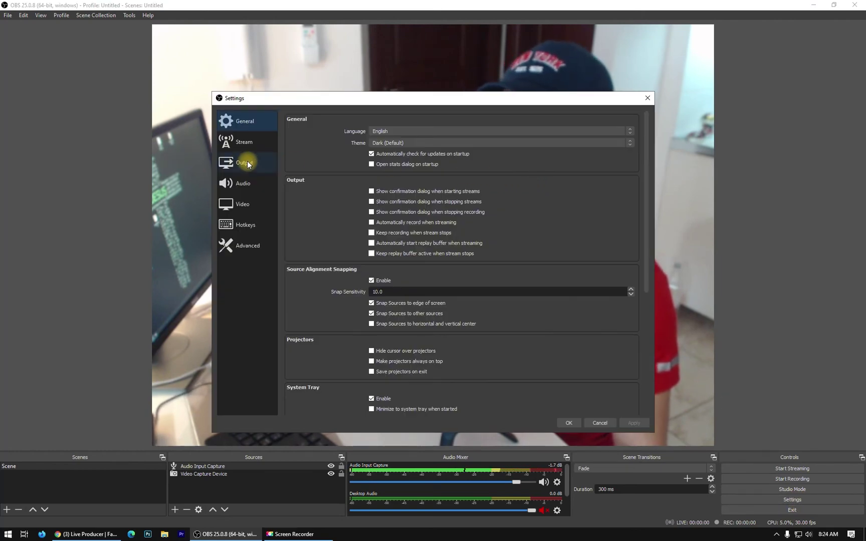
Review the Video, Stream and Output settings, keeping Advanced output mode.
click(254, 211)
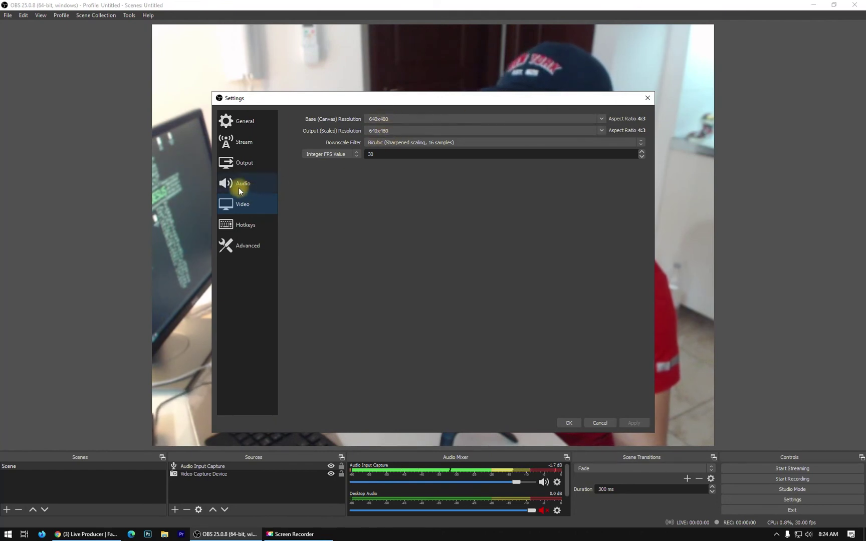
click(242, 146)
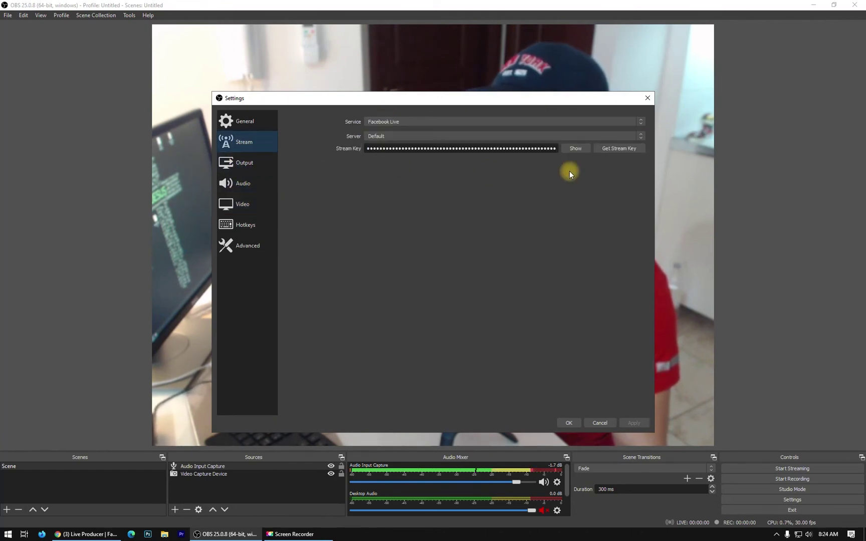
click(244, 165)
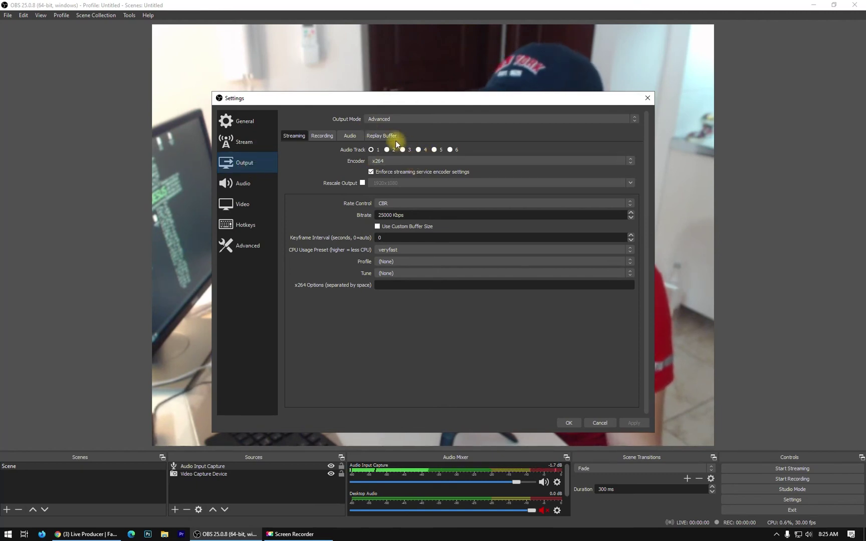
click(384, 119)
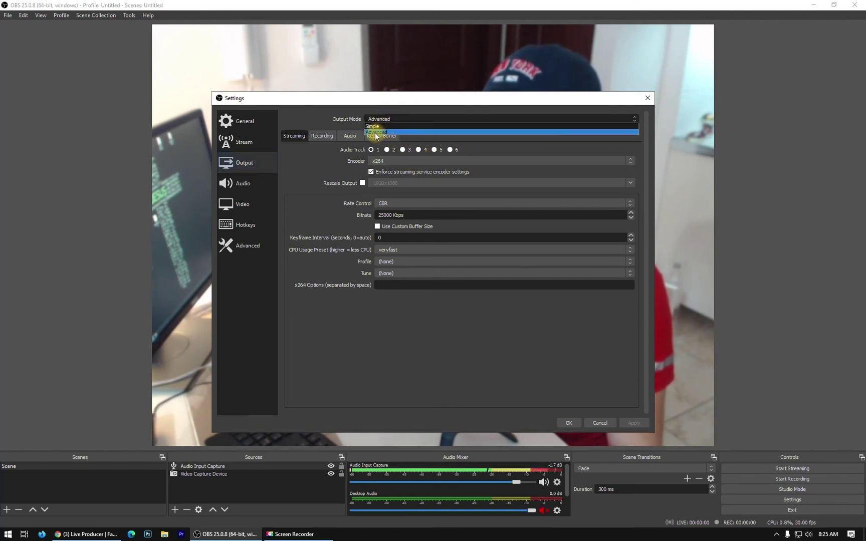
click(376, 133)
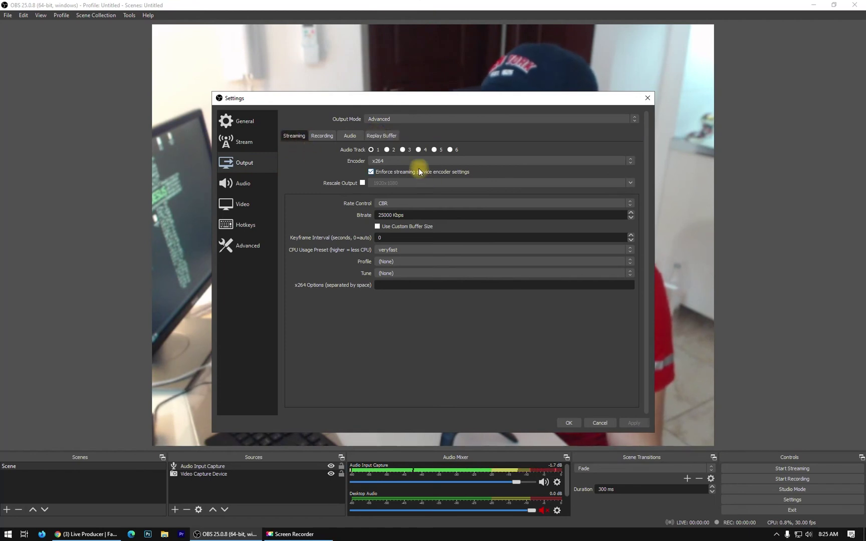
Confirm x264 encoder, CBR rate control and veryfast preset, then start streaming to Facebook.
click(400, 159)
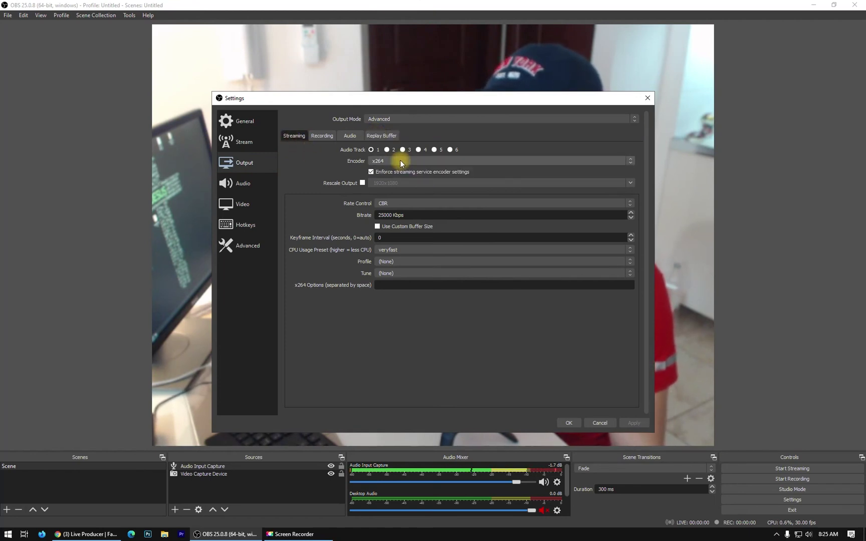
click(402, 204)
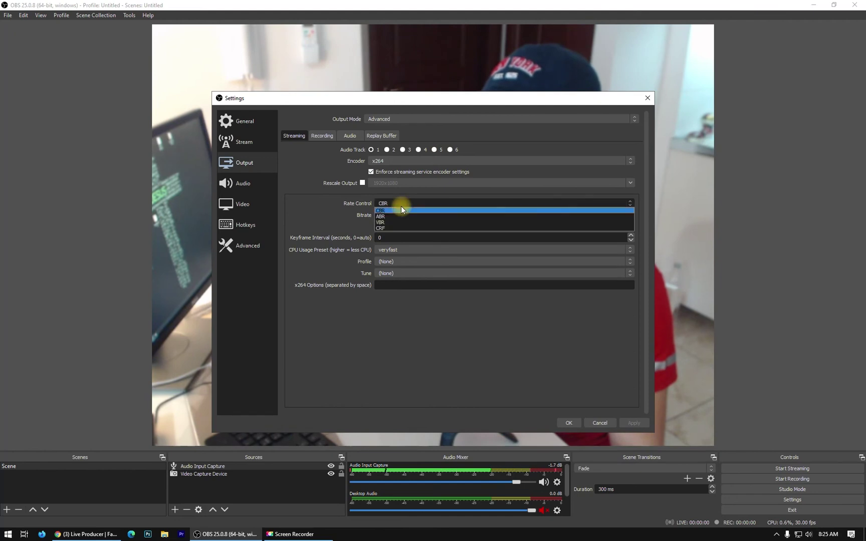
click(422, 250)
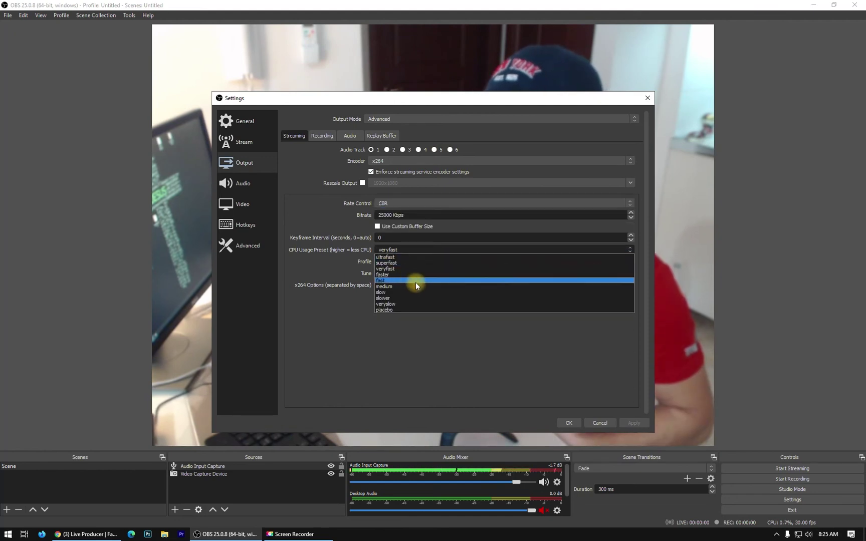
click(421, 269)
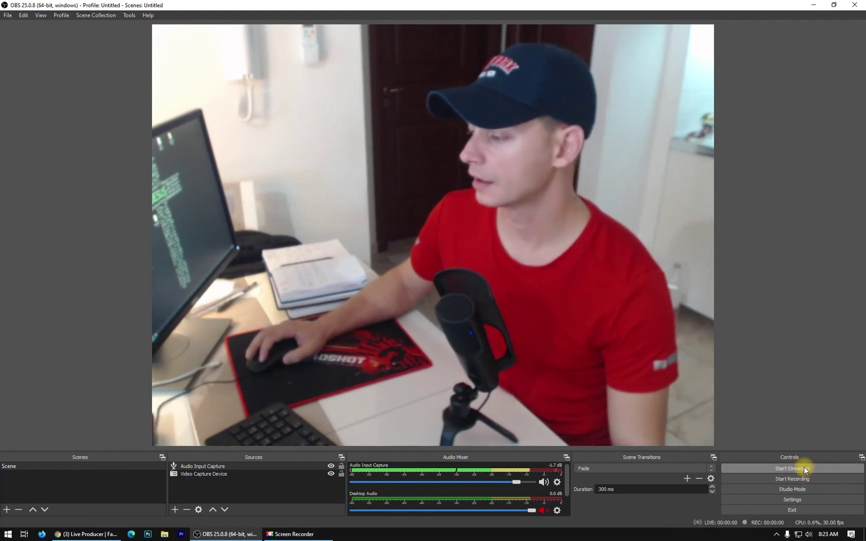
click(775, 467)
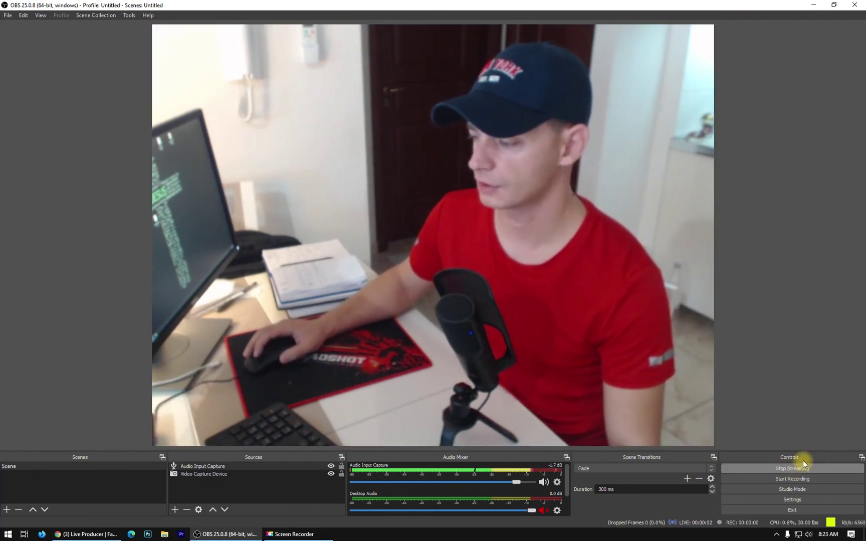
click(95, 534)
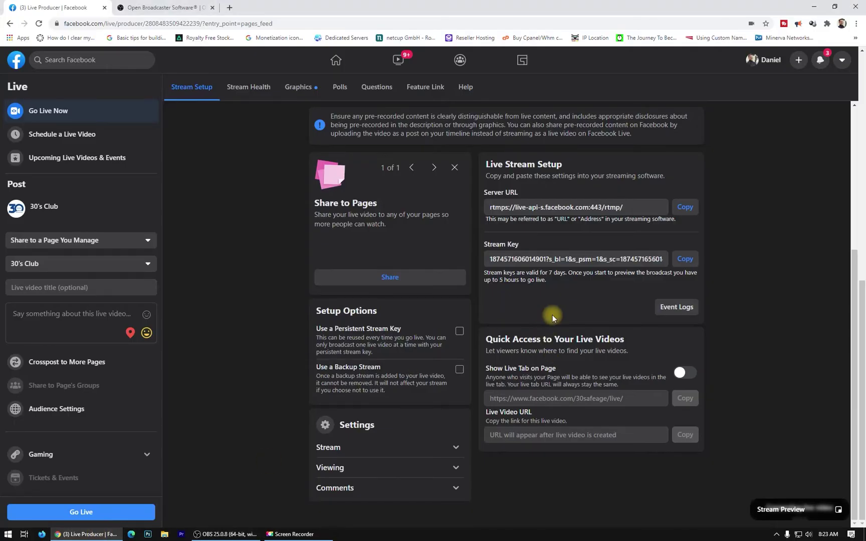
Open Stream Health and scroll through the webcam preview, health metrics and Event Logs.
scroll(660, 491, up, 5)
scroll(243, 330, up, 5)
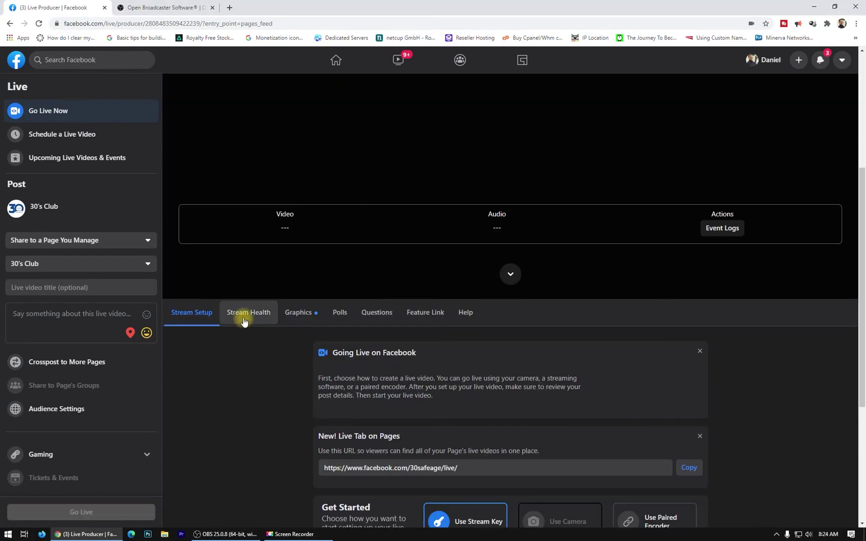
click(244, 321)
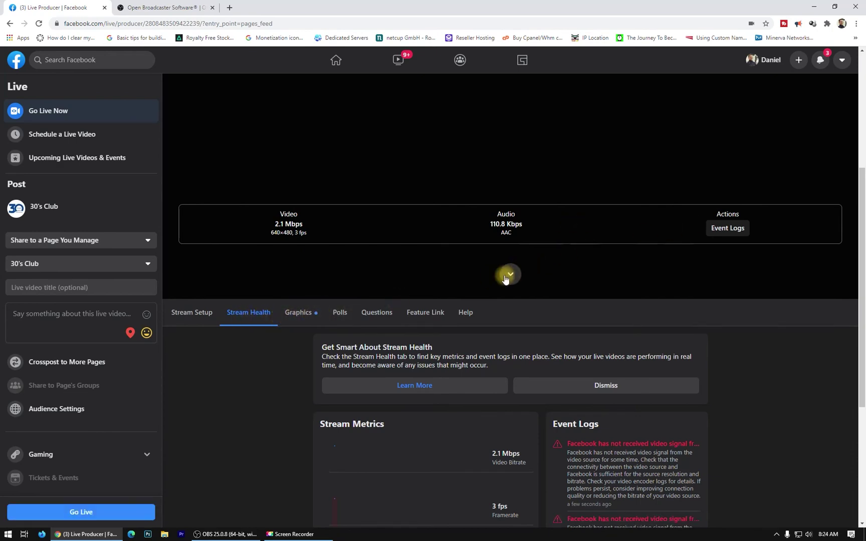
scroll(536, 215, up, 5)
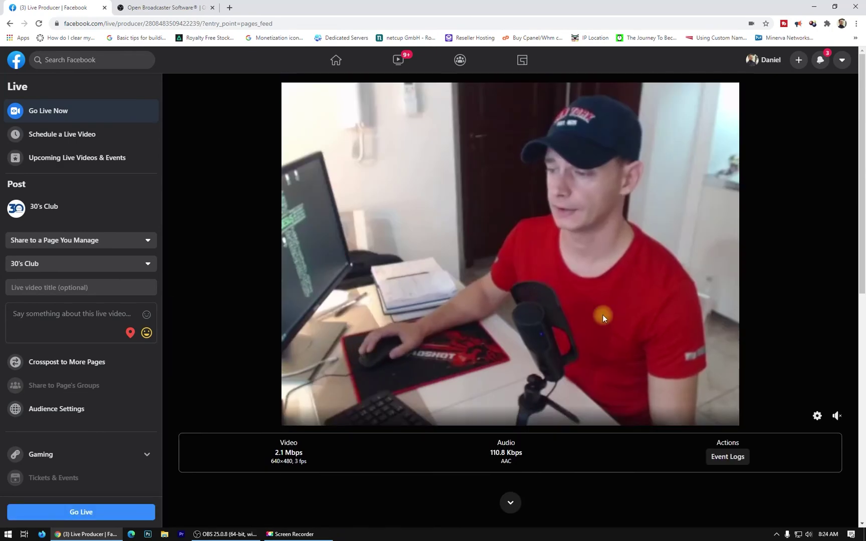
scroll(442, 398, down, 3)
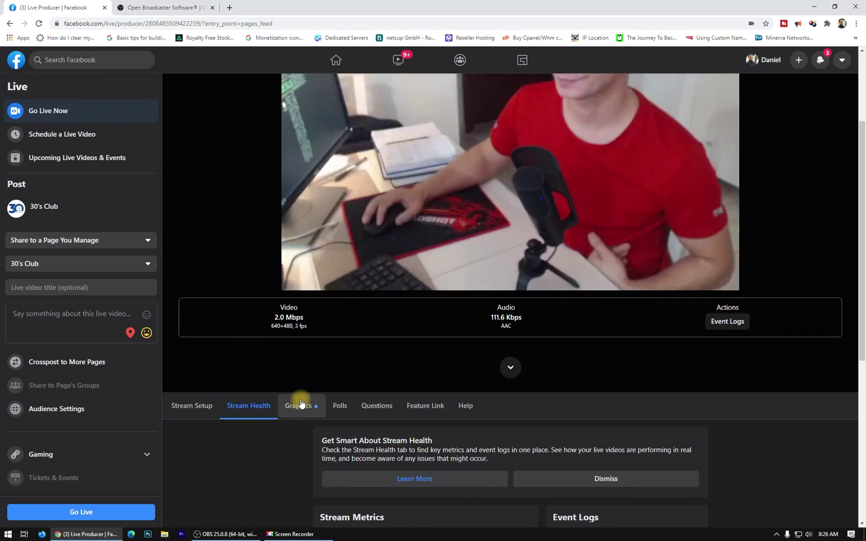
scroll(394, 346, up, 3)
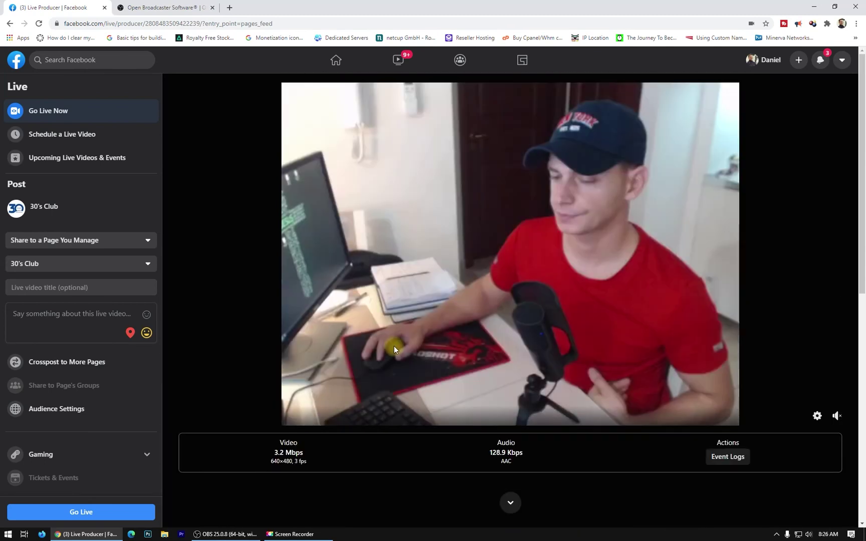
scroll(394, 346, down, 3)
scroll(394, 345, down, 4)
scroll(394, 345, down, 2)
scroll(394, 346, down, 3)
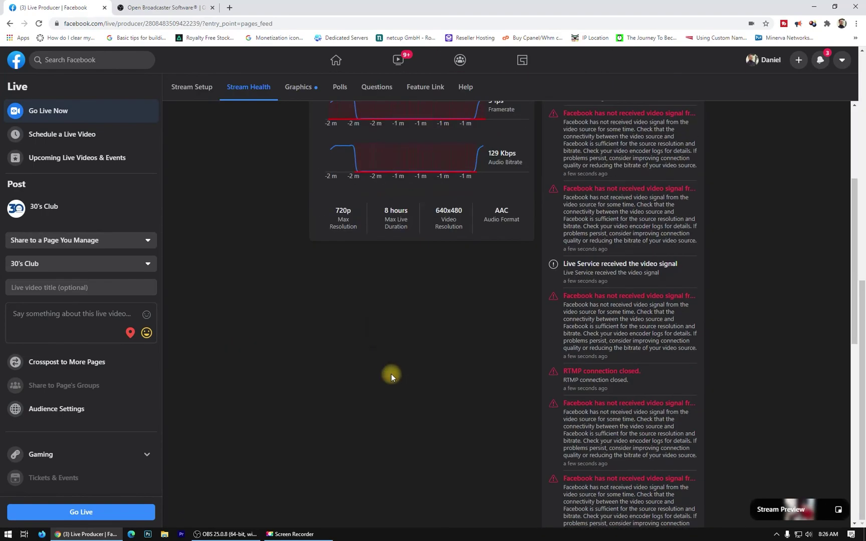
scroll(389, 376, up, 4)
scroll(351, 377, up, 6)
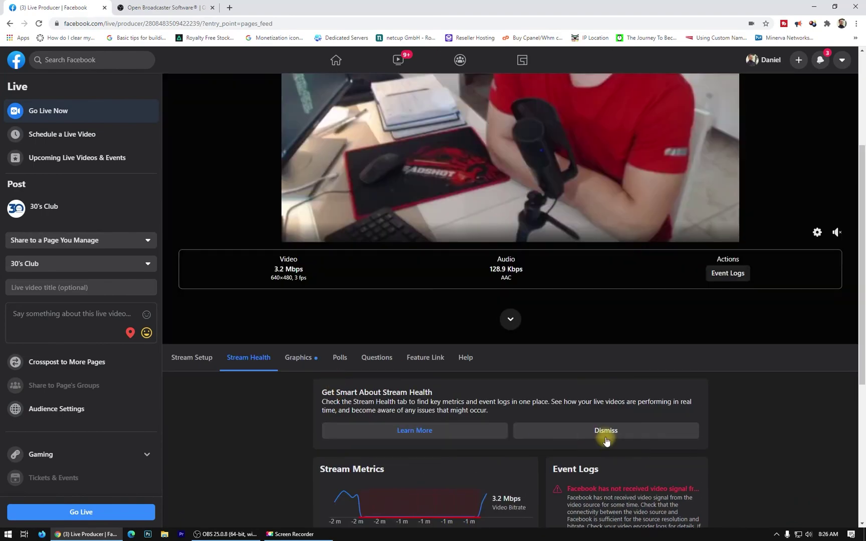
click(293, 363)
Apply the Density graphics package and go live with 'Live Stream with OBS' on the 30's Club page.
scroll(589, 416, down, 5)
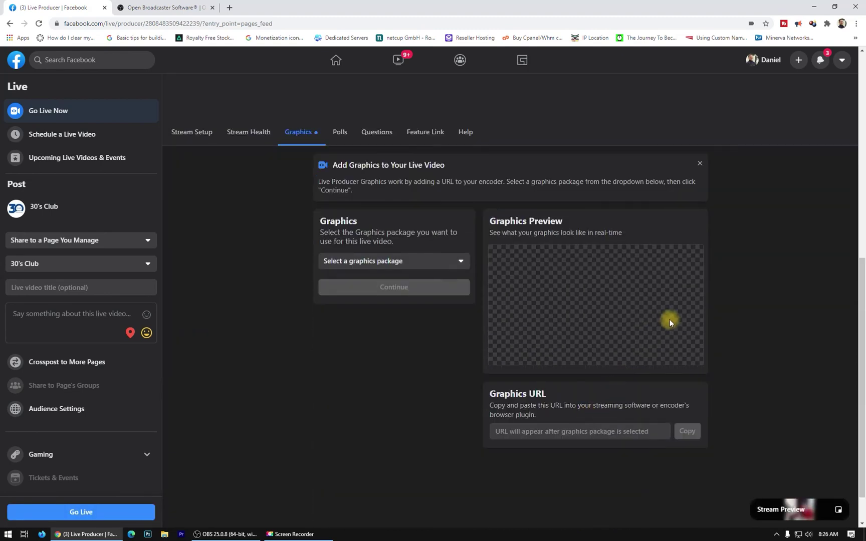
click(391, 261)
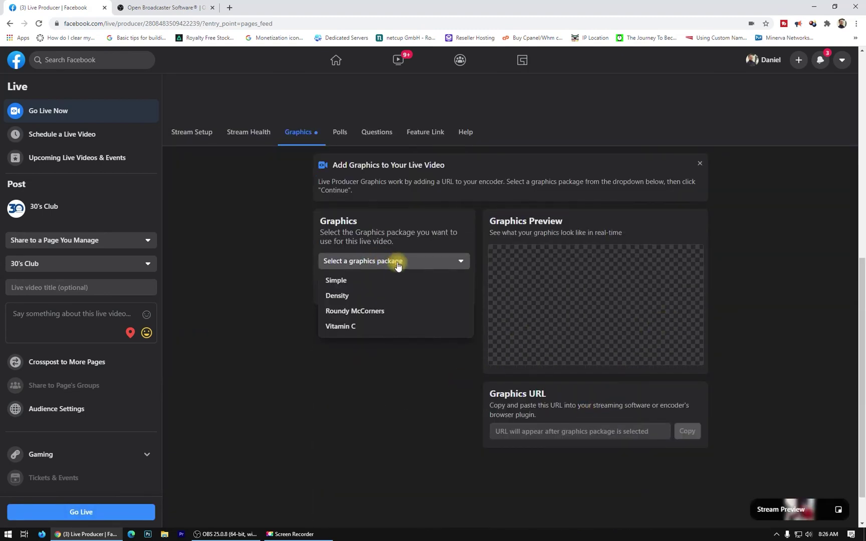
click(354, 297)
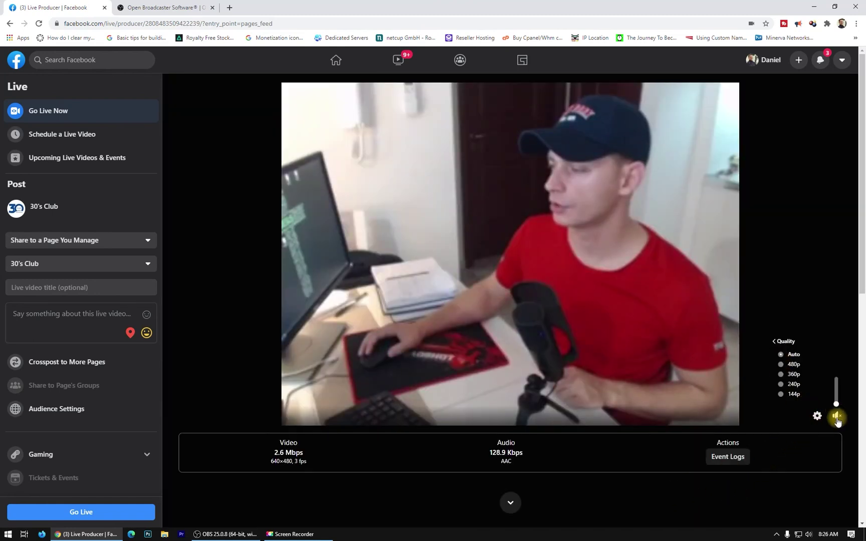
scroll(232, 421, down, 3)
scroll(232, 422, down, 2)
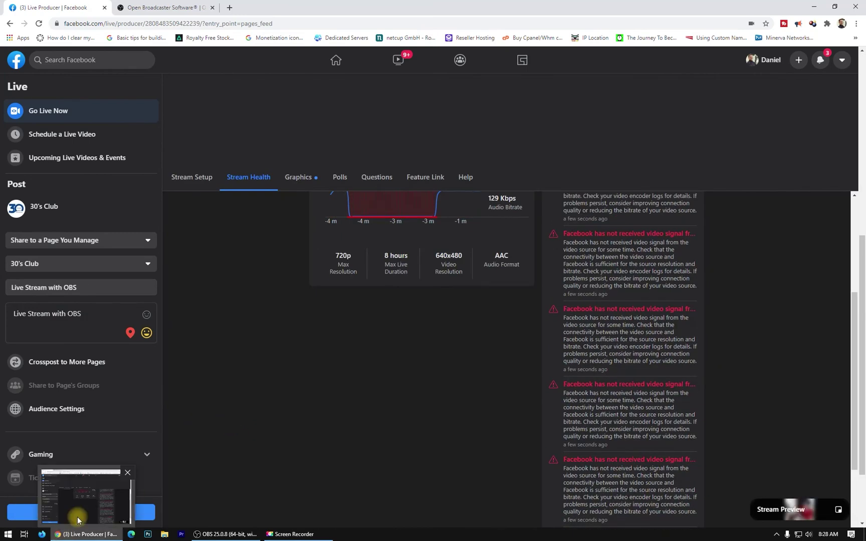
click(118, 511)
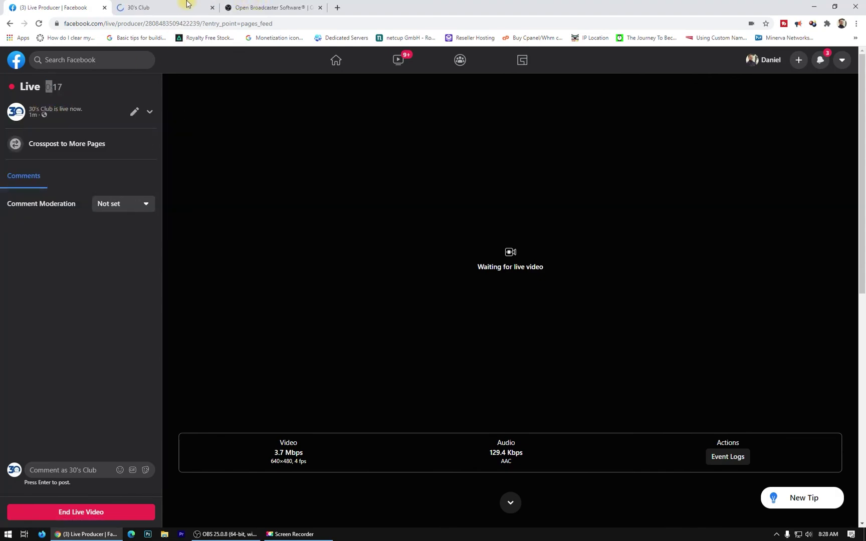
Switch to the 30's Club page tab and scroll to confirm the Live Stream with OBS post is live.
key(ctrl+Tab)
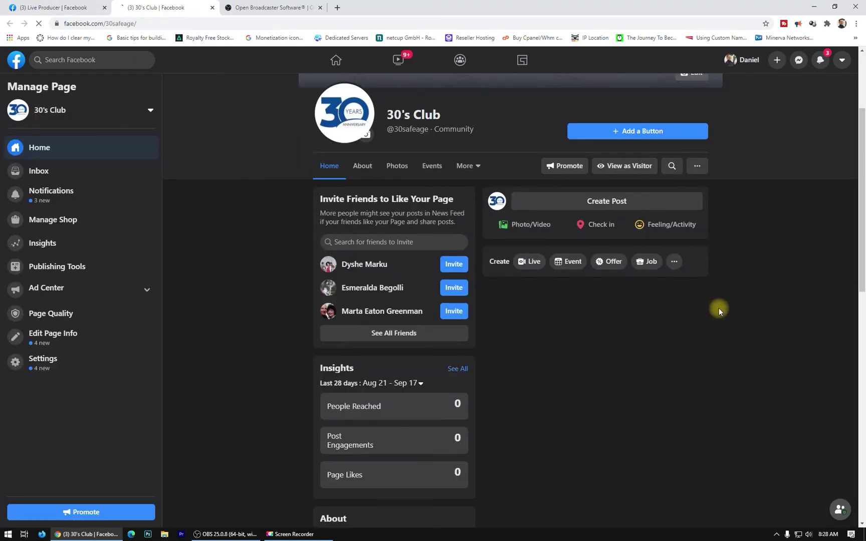
scroll(747, 287, down, 1)
scroll(748, 290, down, 1)
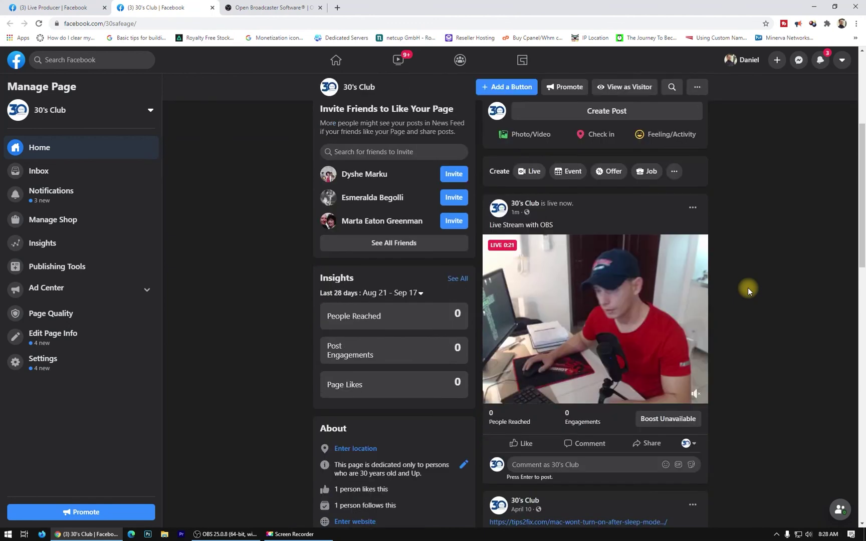
scroll(748, 289, down, 1)
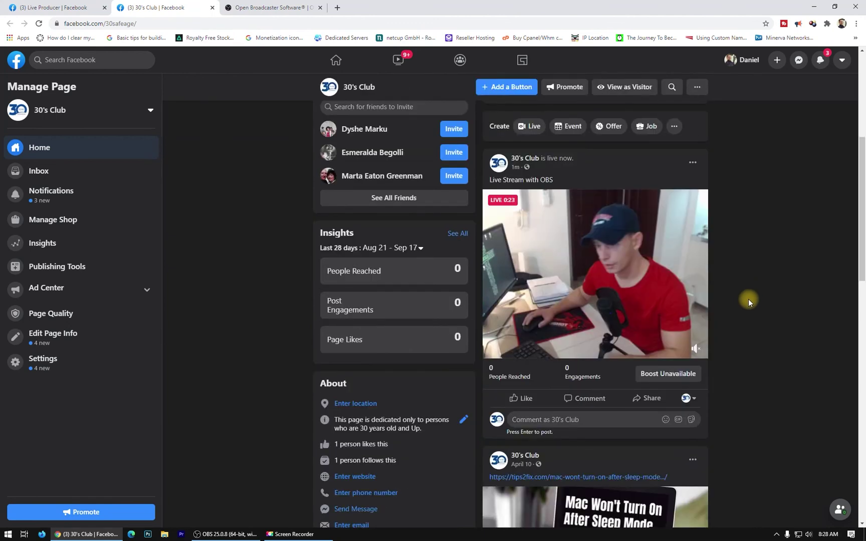
scroll(748, 300, up, 5)
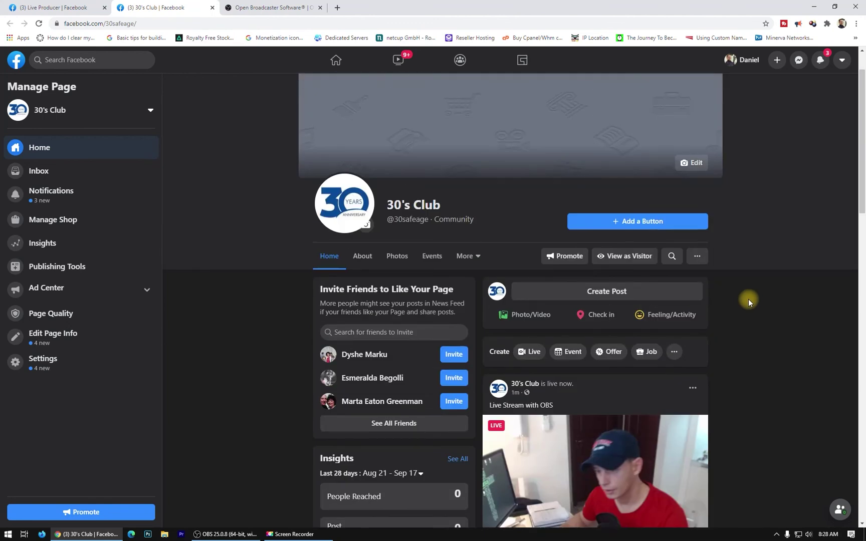
scroll(748, 300, down, 3)
scroll(748, 301, down, 4)
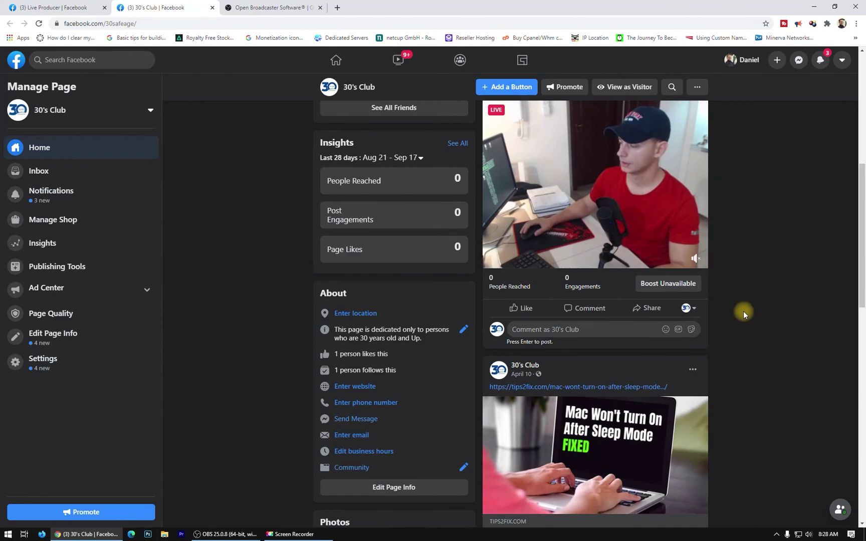
scroll(744, 311, up, 2)
click(218, 534)
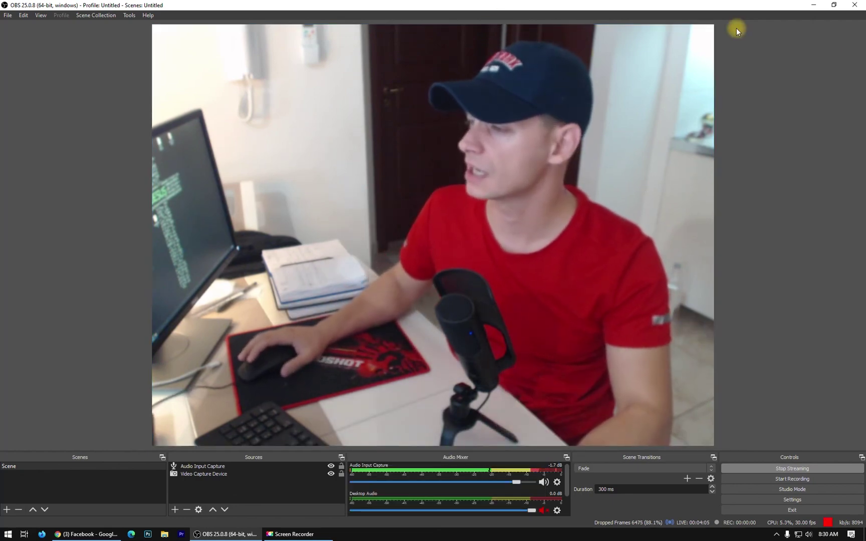
Restore the OBS window down from full screen, leaving the Facebook broadcast running.
click(834, 5)
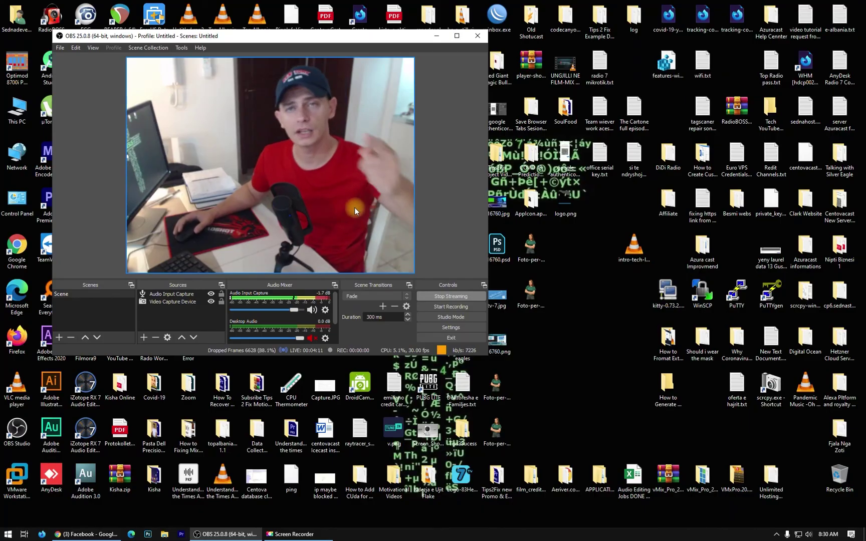